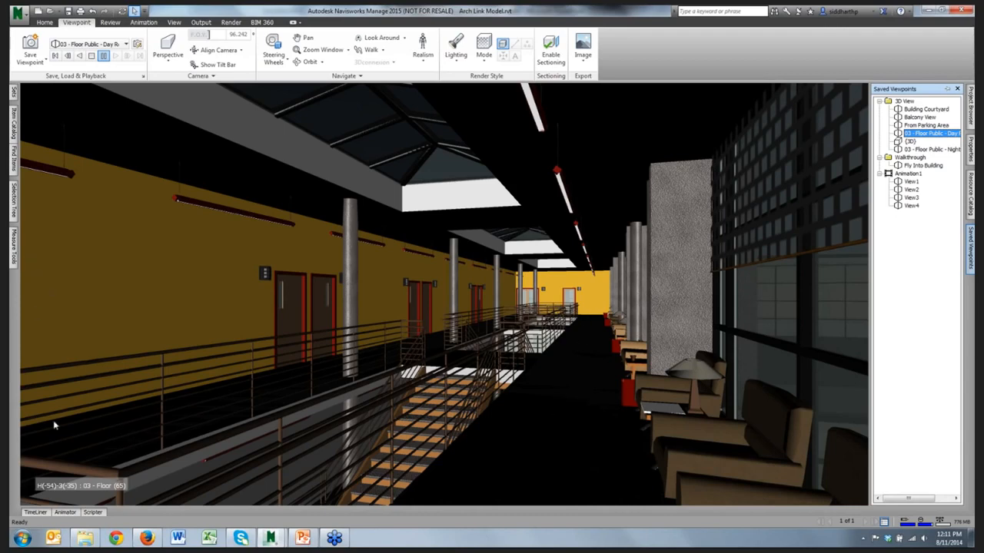
# Step: Open the Animator window and add a new scene to it
pyautogui.click(66, 513)
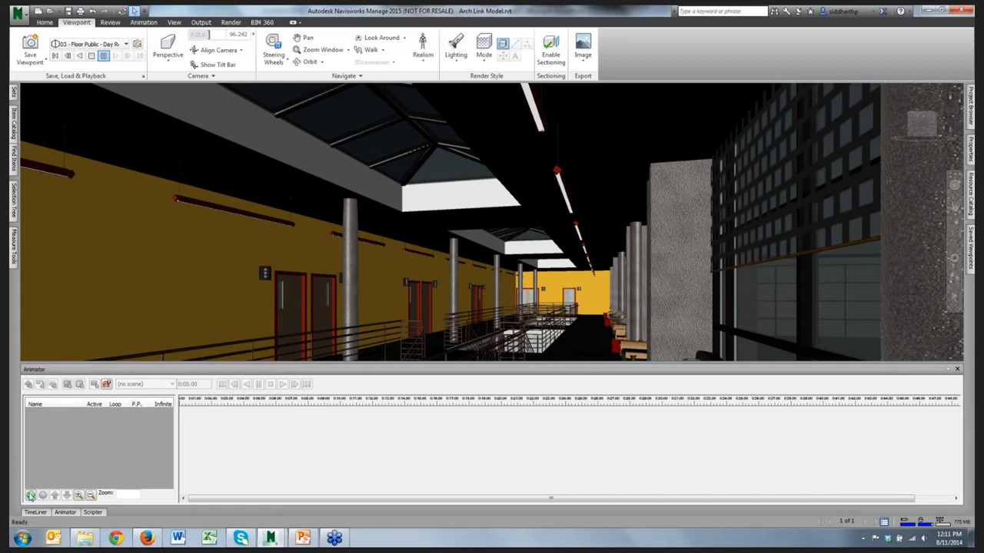
pyautogui.click(31, 496)
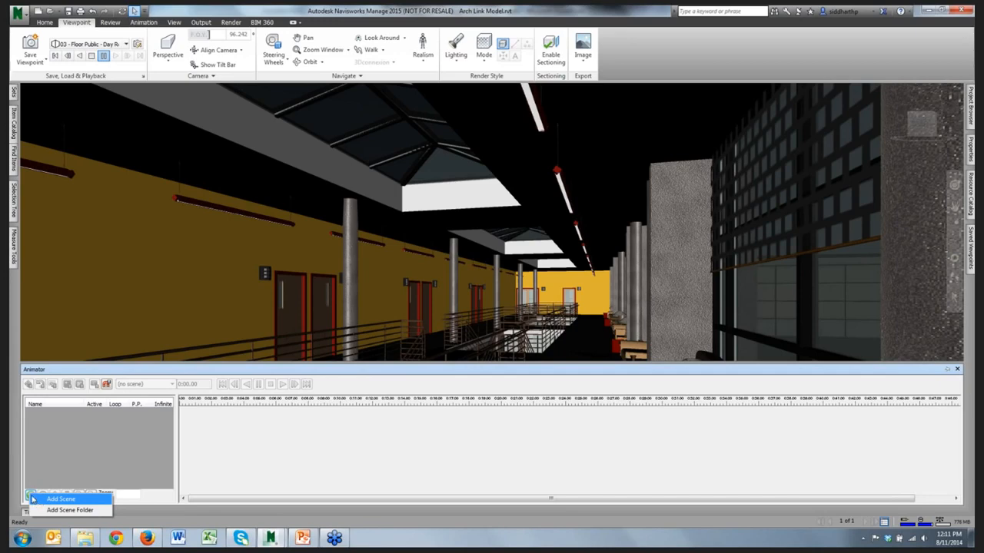
pyautogui.rightClick(51, 439)
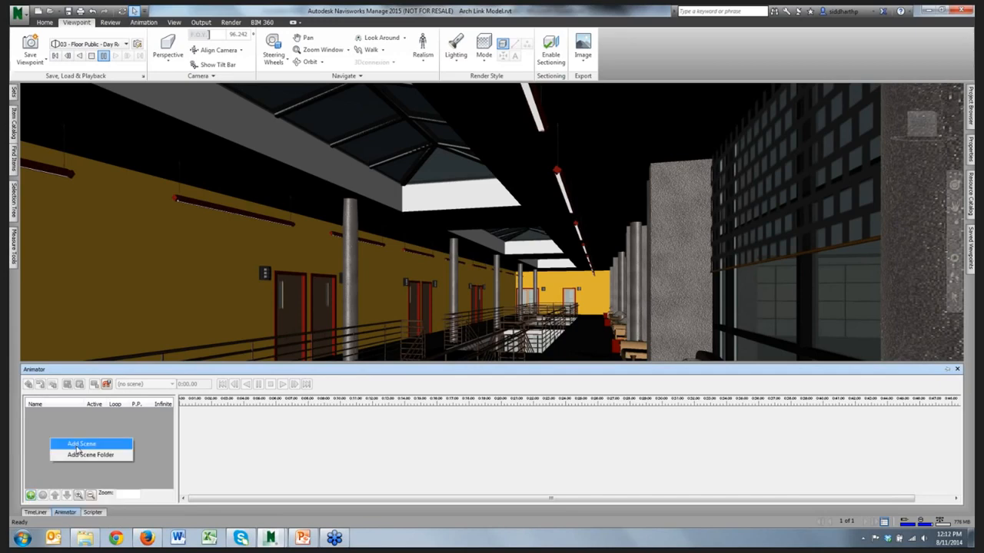
pyautogui.click(80, 445)
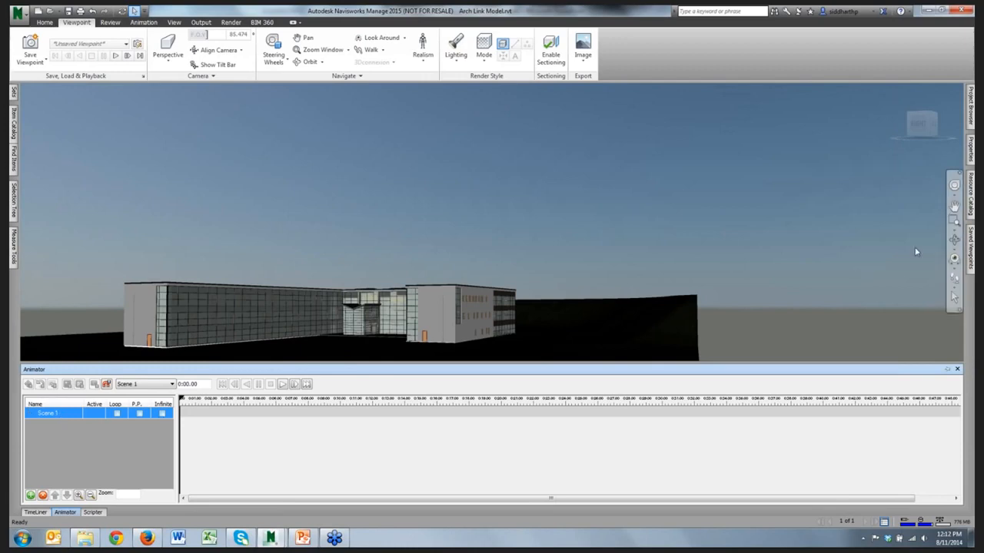
# Step: Restore the saved "03 - Floor Public - Day" viewpoint and pin the Animator window open
pyautogui.click(969, 246)
pyautogui.click(930, 133)
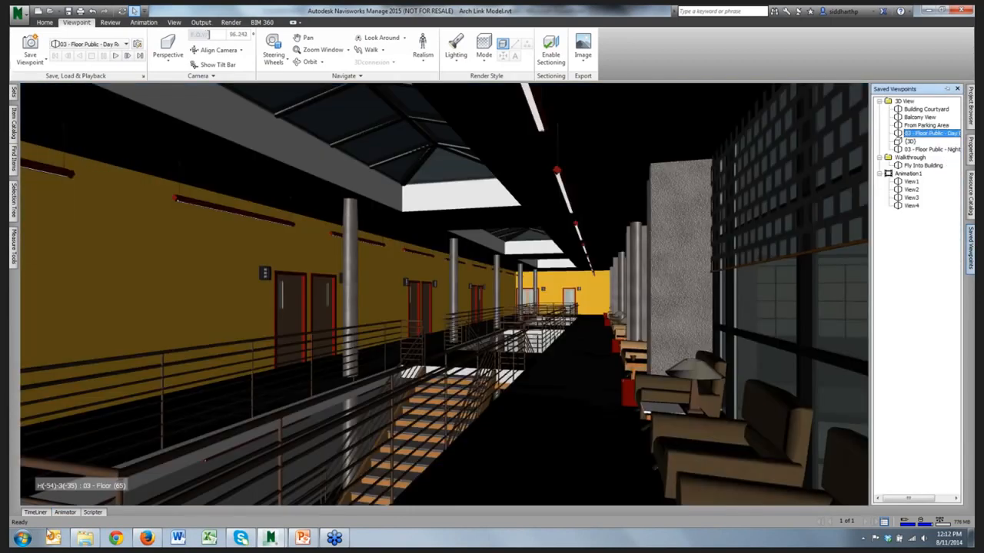
pyautogui.click(65, 511)
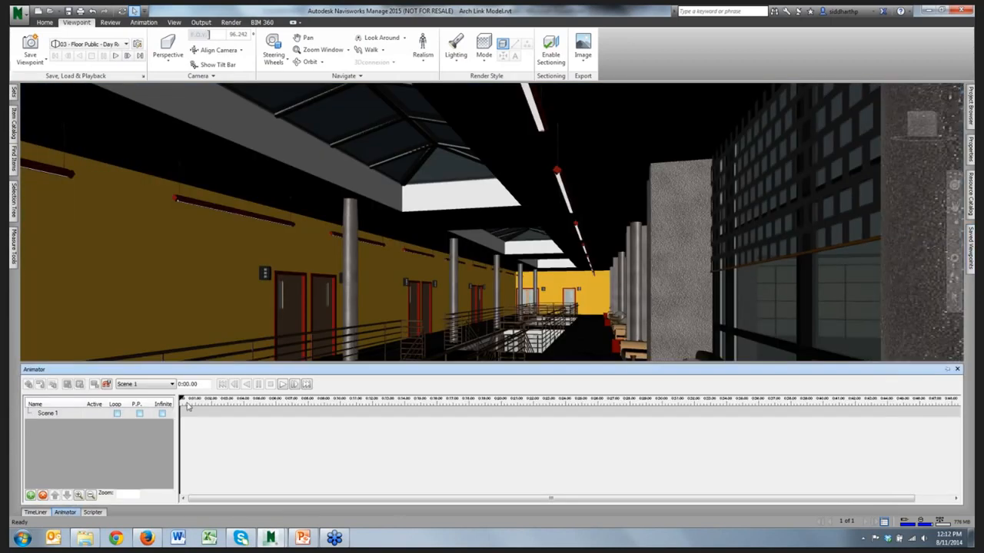
pyautogui.click(947, 369)
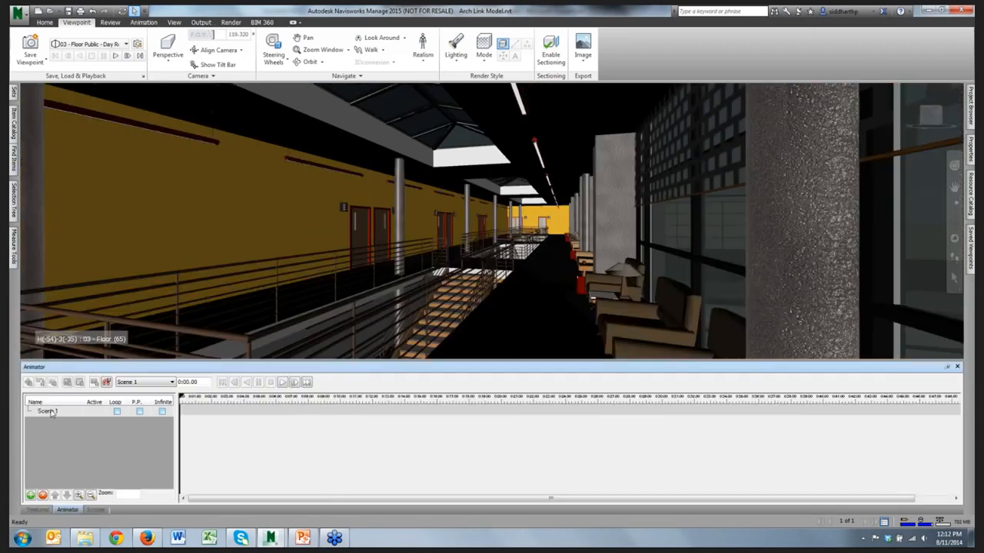
# Step: Rename the scene as Walking Animation and add a blank camera to it
pyautogui.click(52, 411)
pyautogui.write('wALKIN')
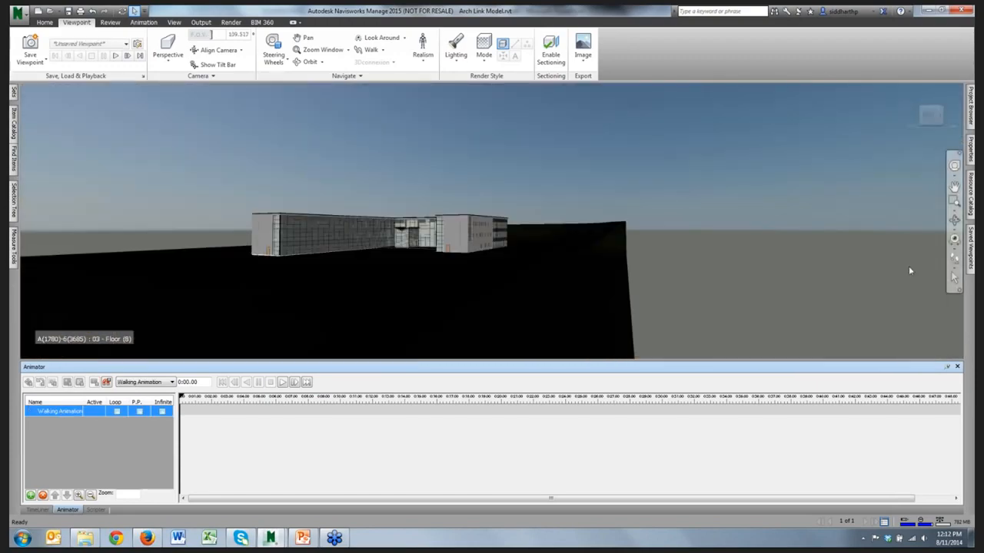
pyautogui.moveTo(969, 239)
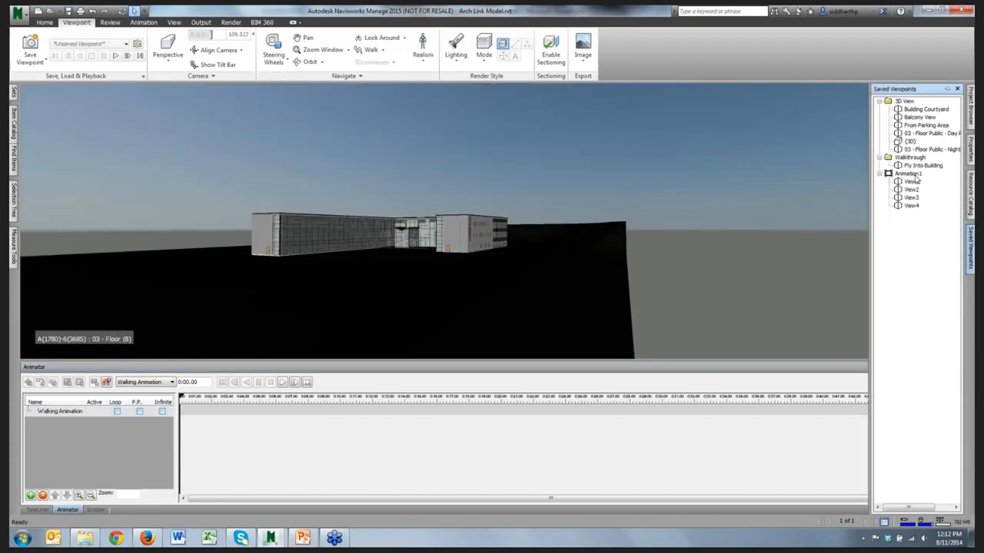
pyautogui.click(933, 135)
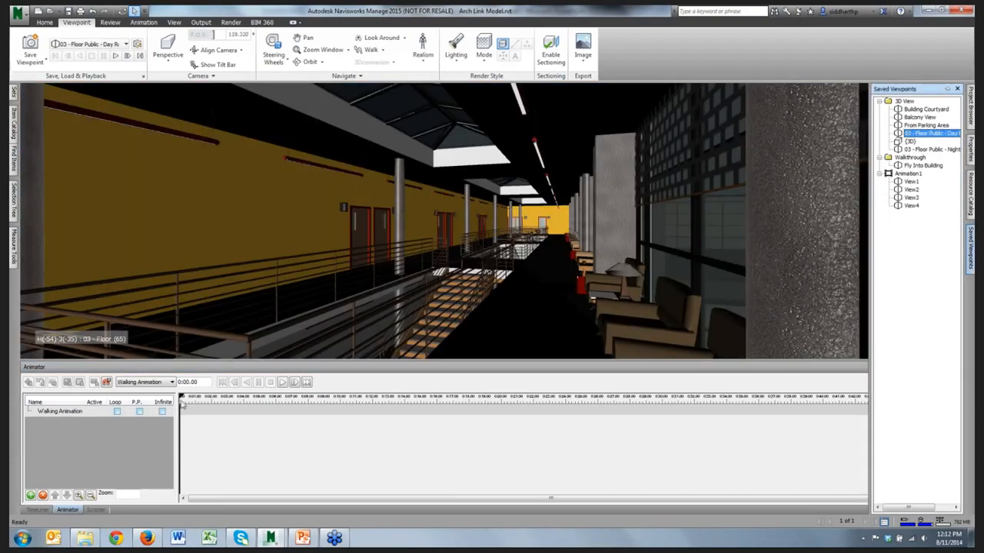
pyautogui.rightClick(69, 411)
pyautogui.moveTo(110, 415)
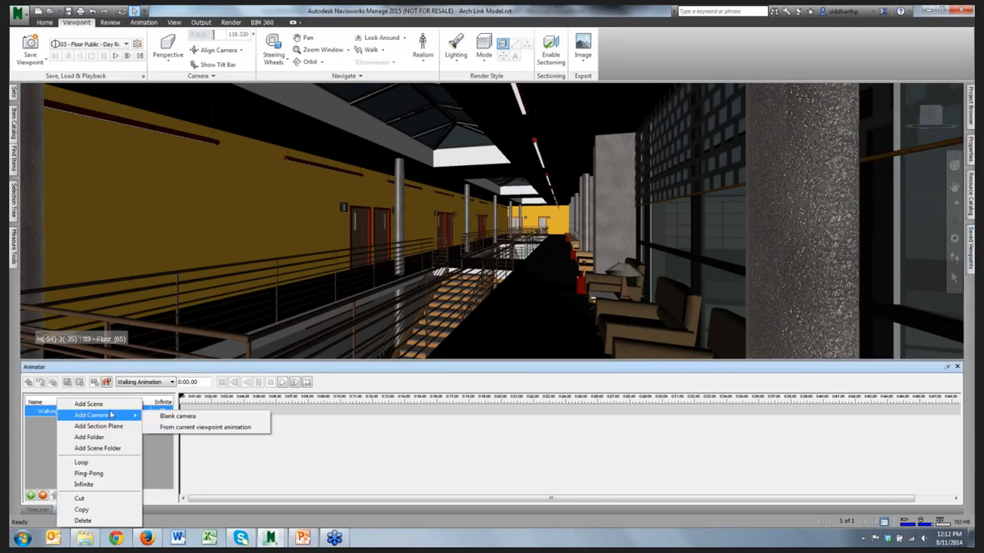
pyautogui.click(164, 418)
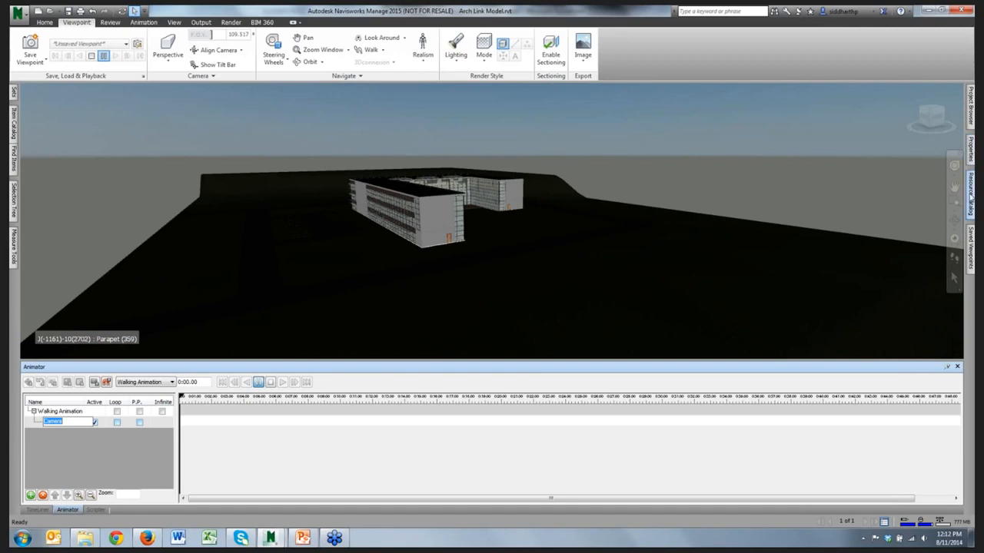
# Step: Restore the "03 - Floor Public - Day" viewpoint and capture it as the camera's starting keyframe at 0:00.00
pyautogui.moveTo(970, 248)
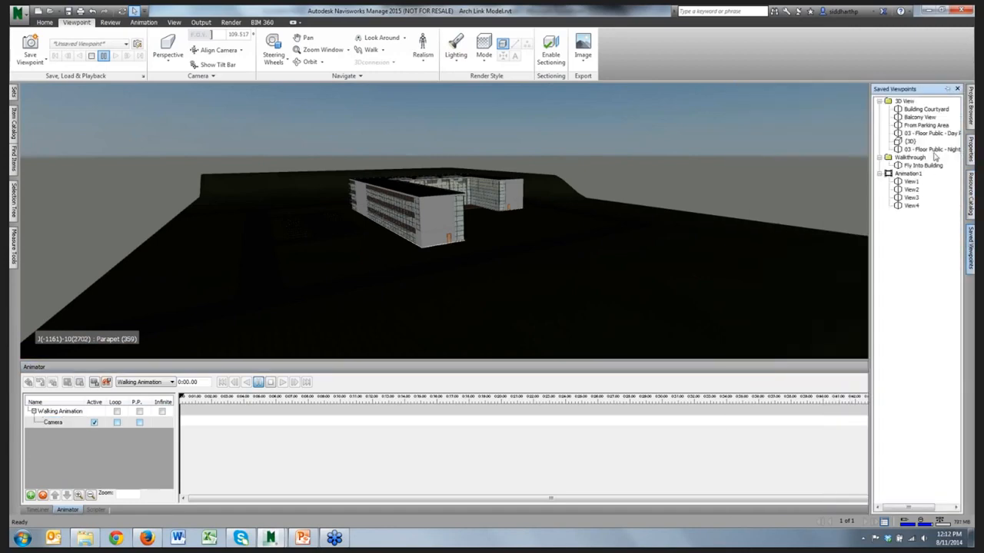
pyautogui.click(932, 133)
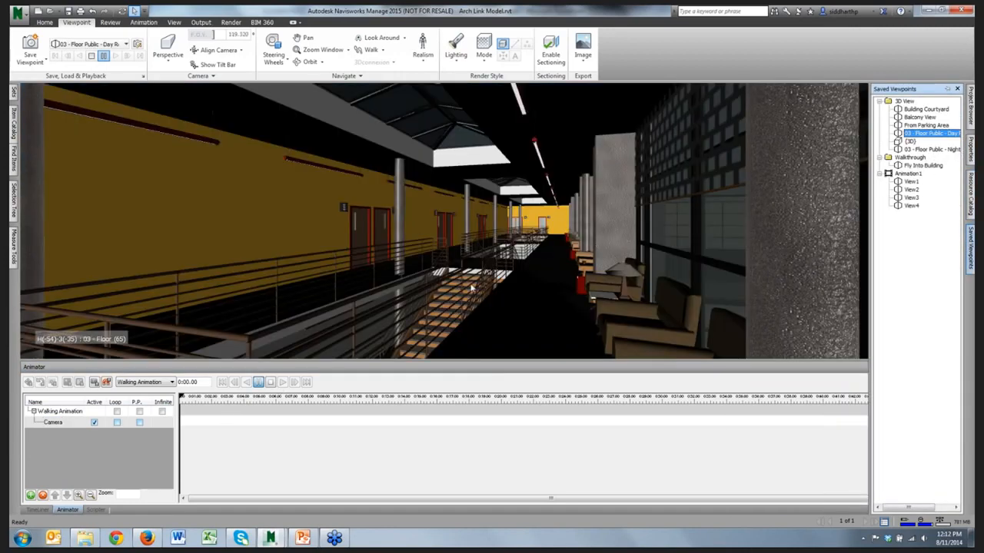
pyautogui.moveTo(472, 285)
pyautogui.keyDown('shift'); pyautogui.mouseDown(button='middle')
pyautogui.moveTo(461, 279)
pyautogui.moveTo(468, 282)
pyautogui.mouseUp(button='middle'); pyautogui.keyUp('shift')
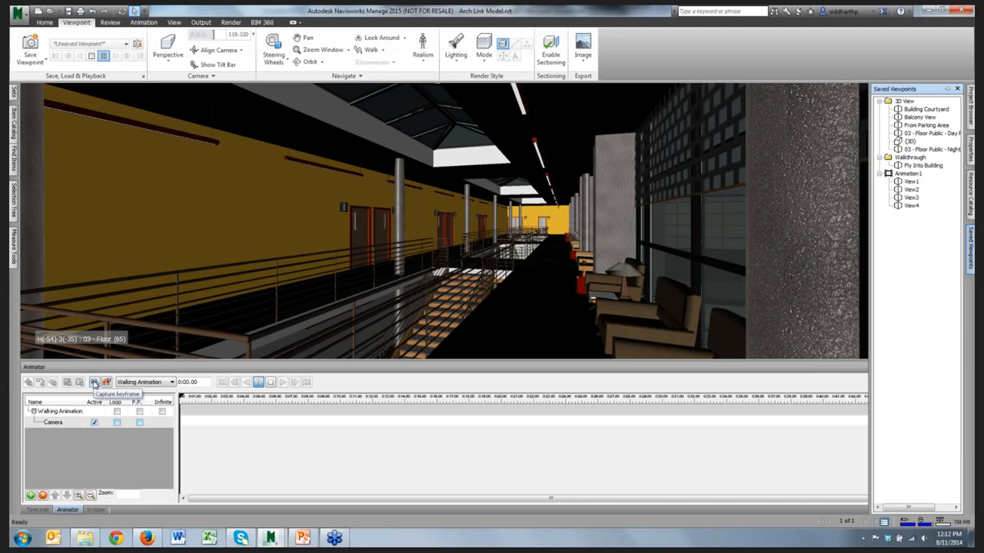
pyautogui.click(94, 383)
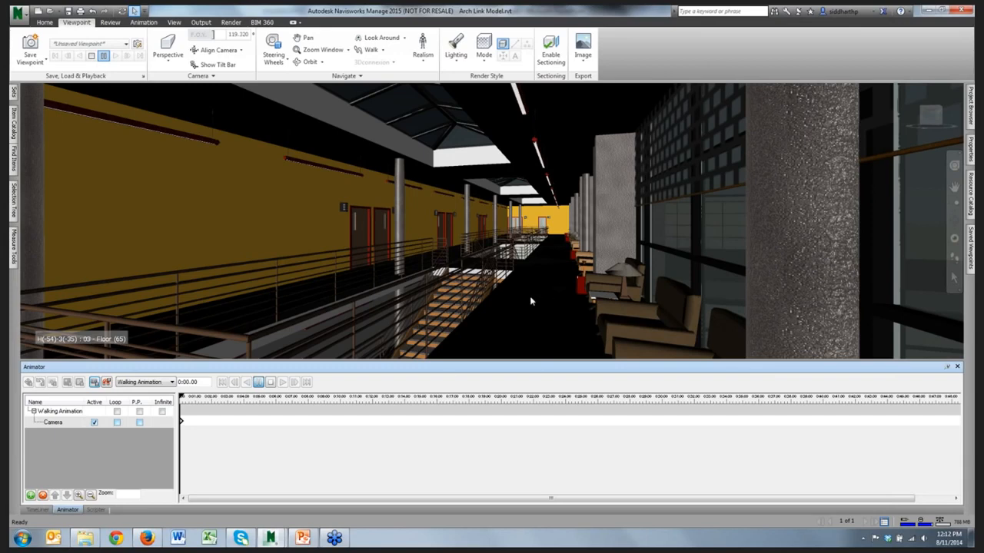
# Step: Set the time position of the Walking Animation scene to 0:10.00
pyautogui.click(202, 384)
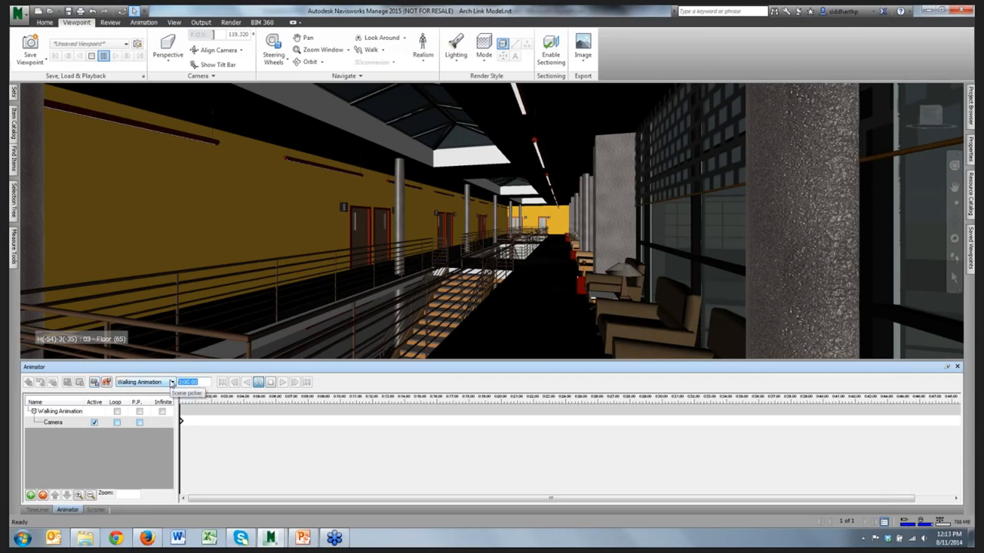
pyautogui.write('10')
pyautogui.press('Return')
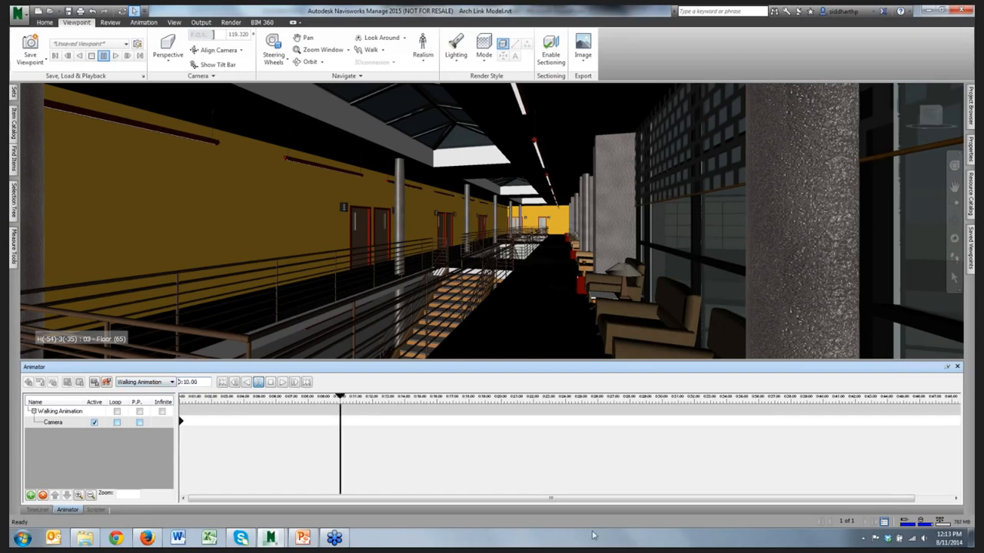
# Step: Mute the computer's sound in the volume mixer
pyautogui.click(927, 538)
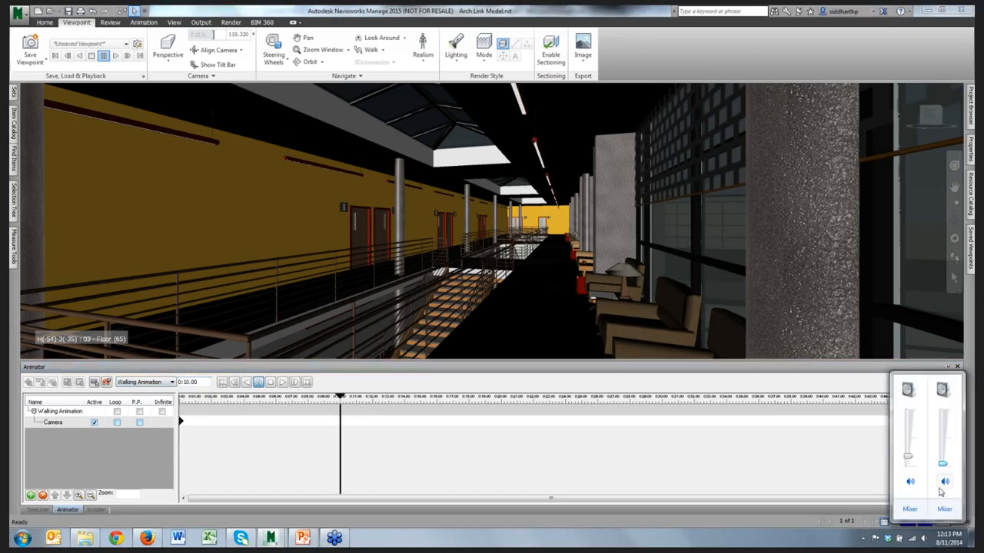
pyautogui.click(824, 544)
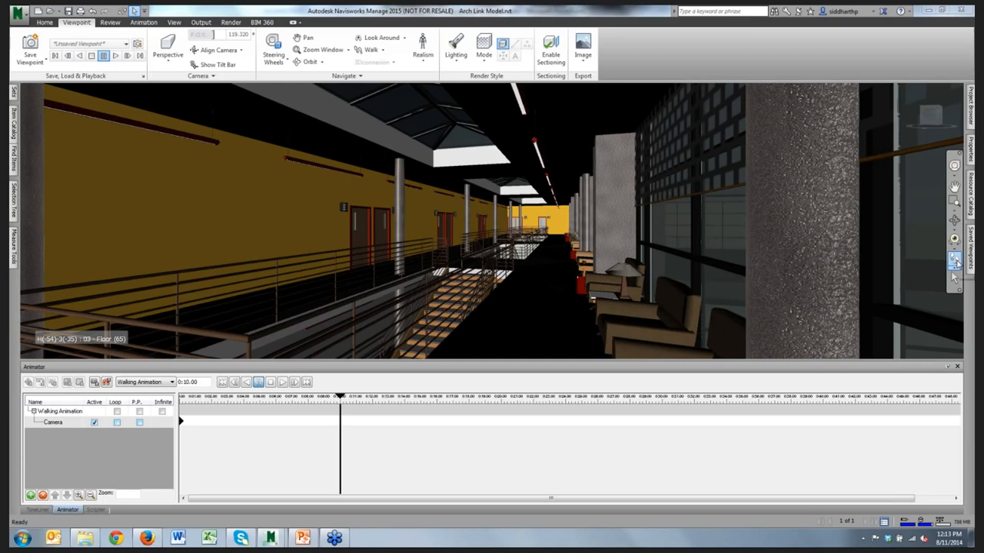
# Step: Activate the Walk tool with Gravity enabled and check that Collision is enabled too
pyautogui.click(954, 261)
pyautogui.click(955, 268)
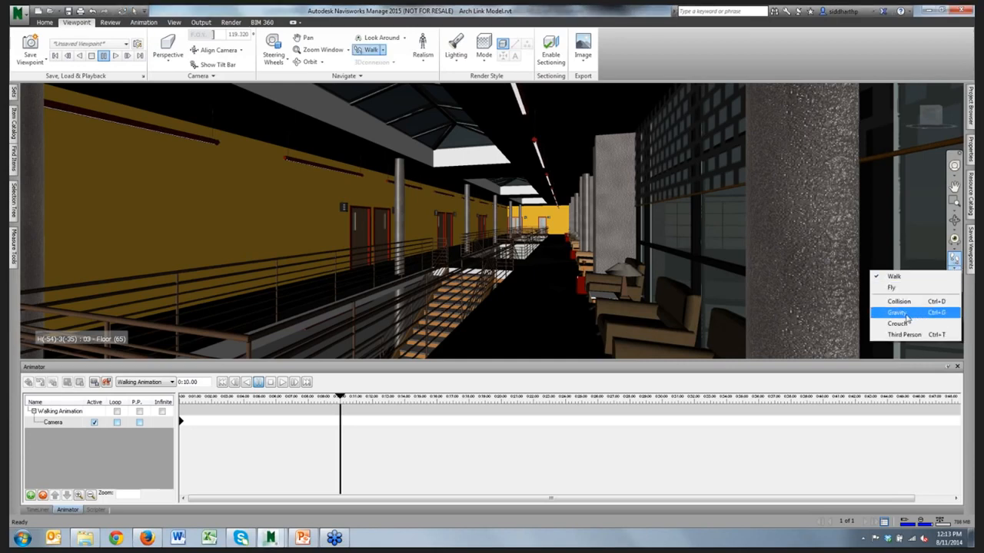
pyautogui.click(907, 318)
pyautogui.click(954, 267)
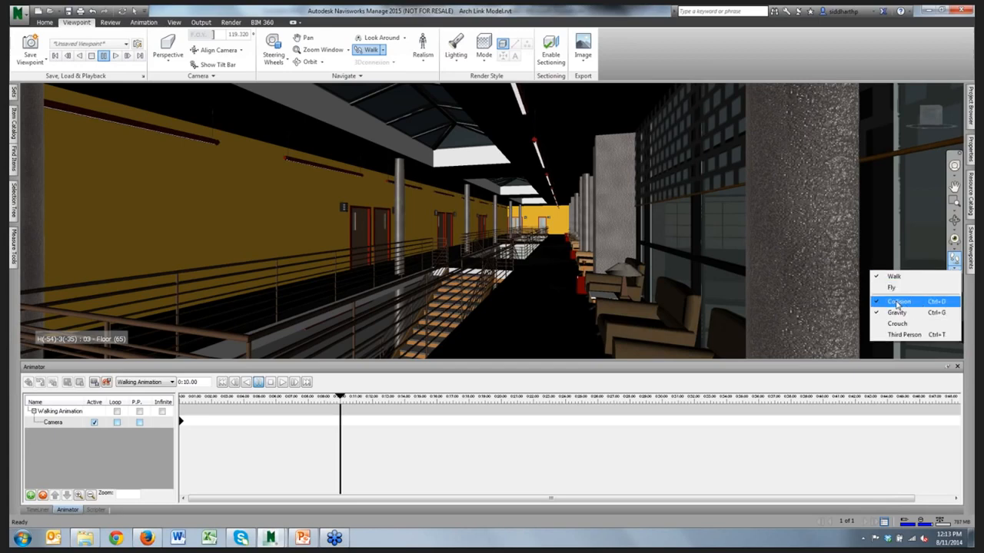
pyautogui.click(562, 300)
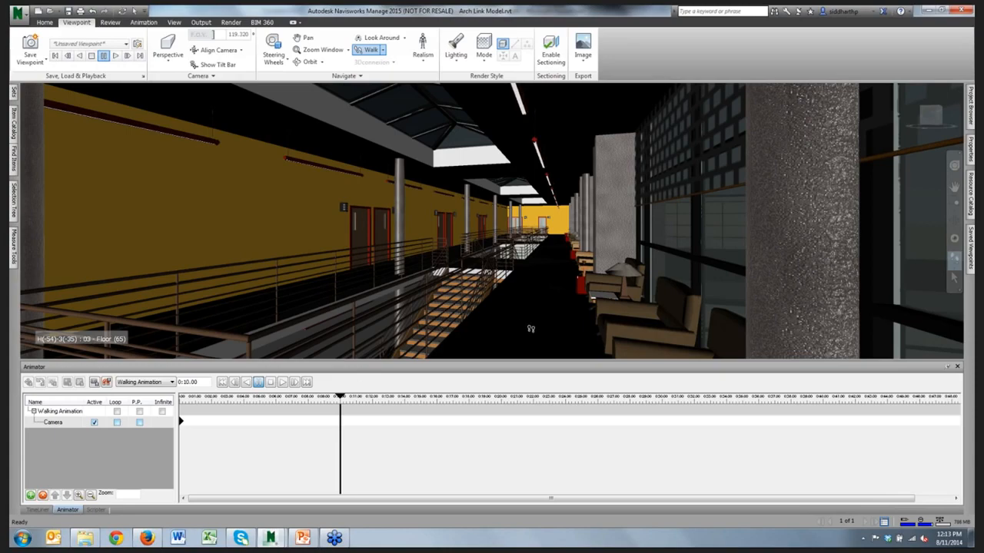
# Step: Walk forward along the corridor beside the seating and capture a camera keyframe at 0:10.00
pyautogui.moveTo(536, 327); pyautogui.dragTo(574, 299)
pyautogui.moveTo(641, 289); pyautogui.dragTo(462, 311)
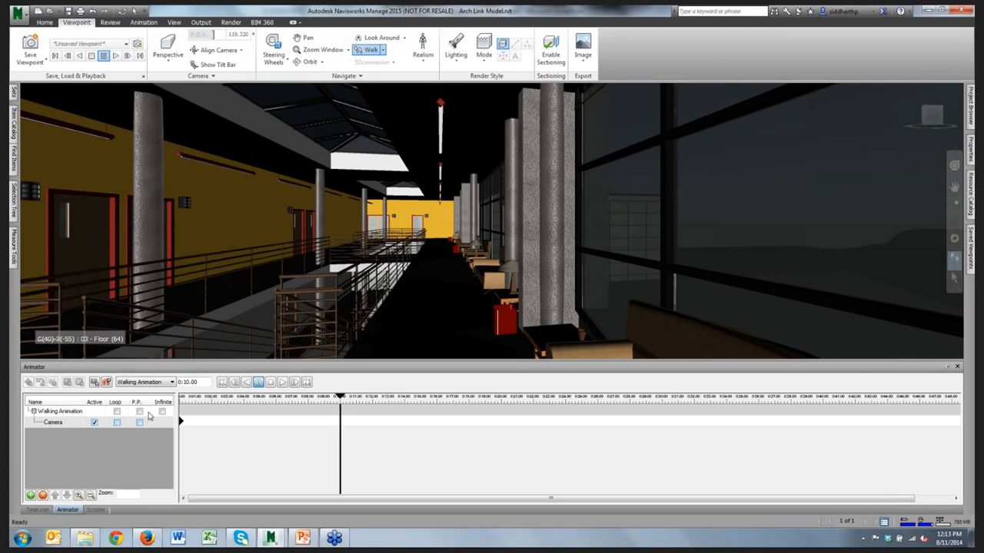
pyautogui.click(94, 383)
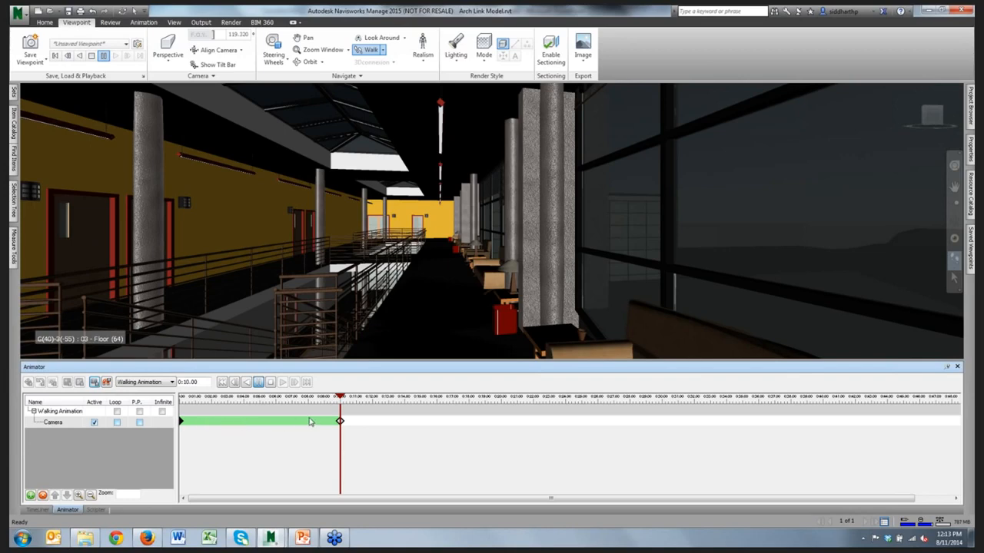
# Step: Set the time position to 0:20.00, walk to face the doors in the yellow wall, and capture a third camera keyframe
pyautogui.click(199, 382)
pyautogui.write('10')
pyautogui.press('Return')
pyautogui.moveTo(180, 382); pyautogui.dragTo(186, 382)
pyautogui.write('2')
pyautogui.press('Return')
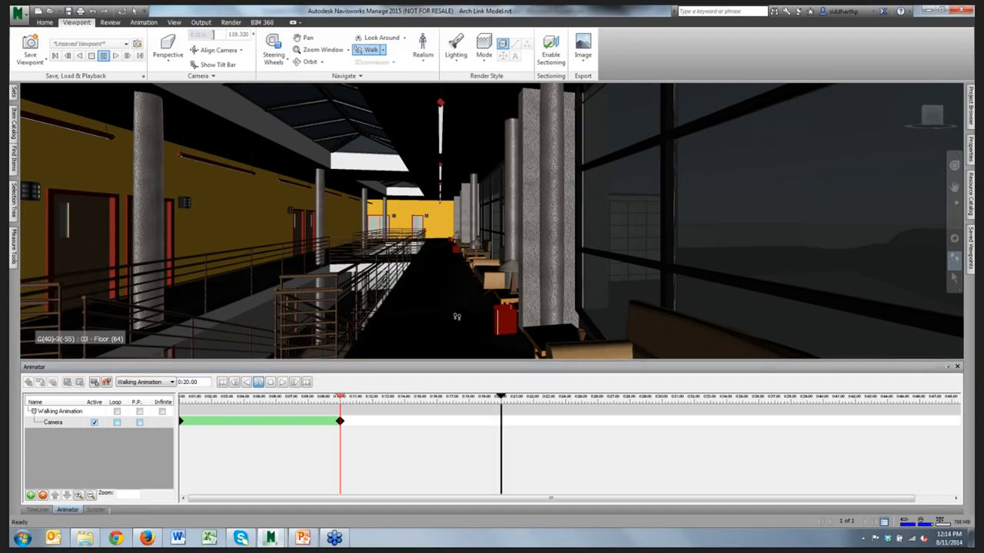
pyautogui.moveTo(442, 319); pyautogui.dragTo(252, 282)
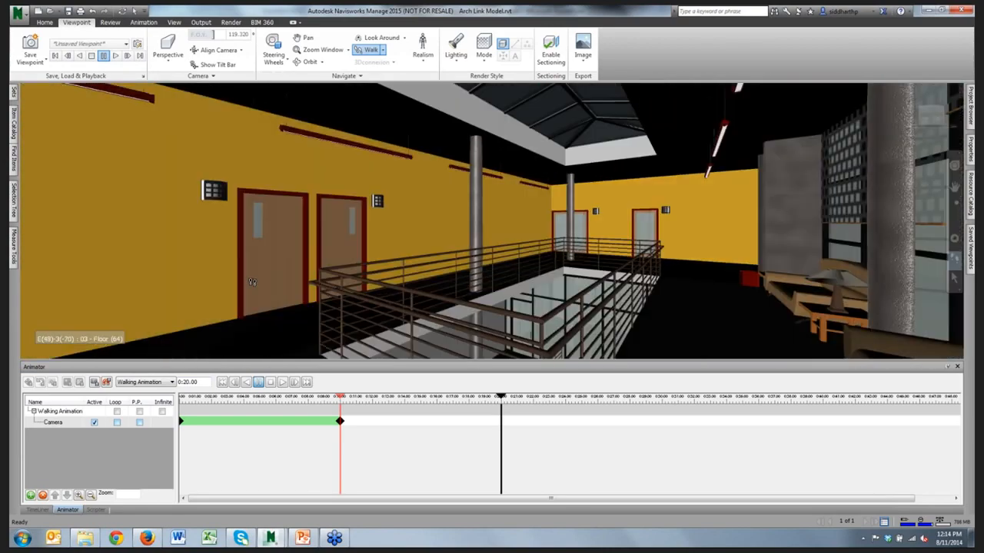
pyautogui.click(94, 382)
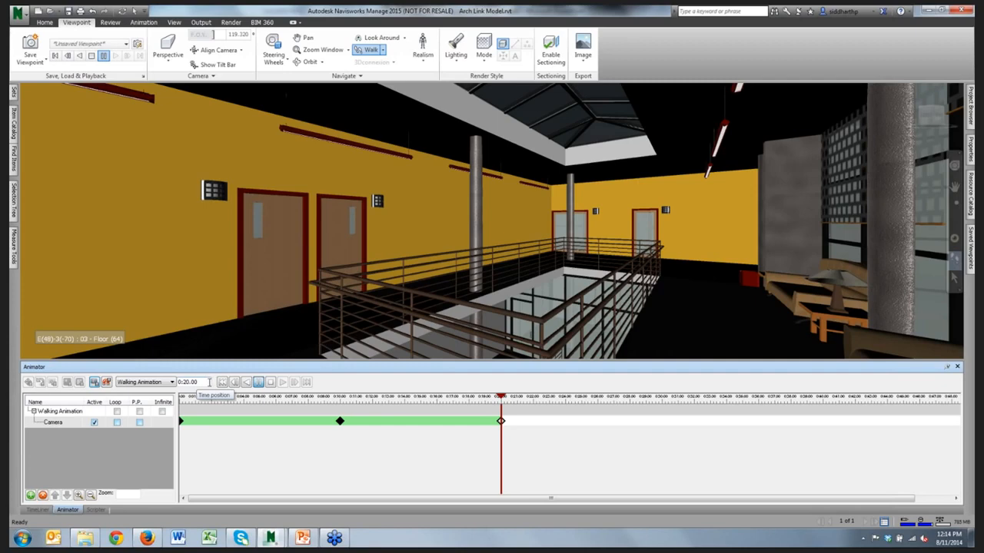
# Step: Stop the Walking Animation scene and play it back from the beginning
pyautogui.click(270, 386)
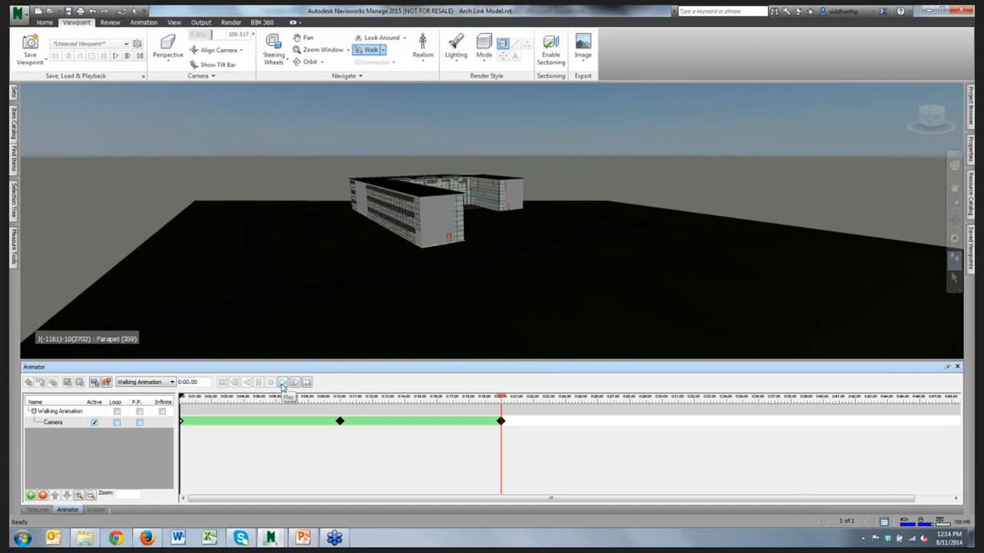
pyautogui.click(282, 383)
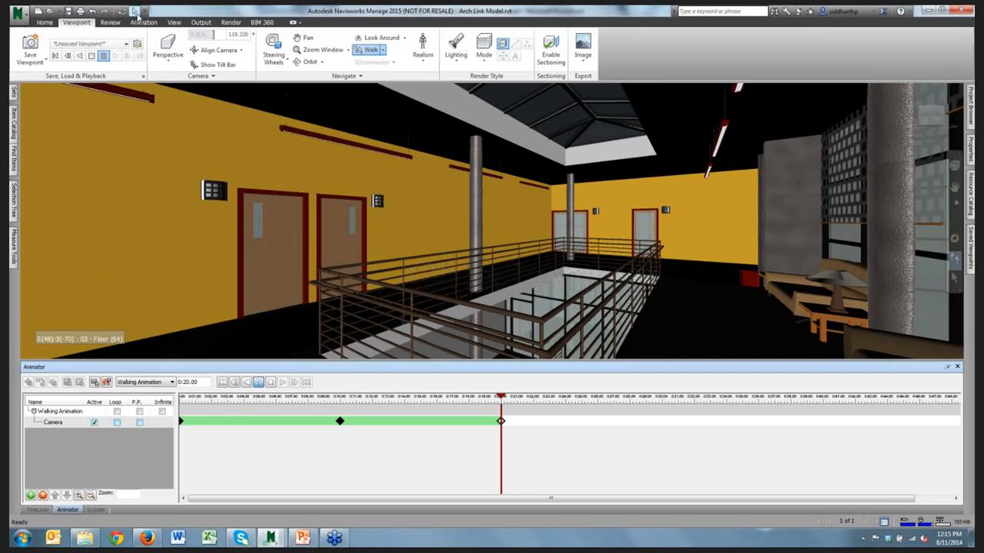
# Step: Select the nearest door in the yellow wall and add an animation set from it to the Walking Animation scene
pyautogui.click(135, 11)
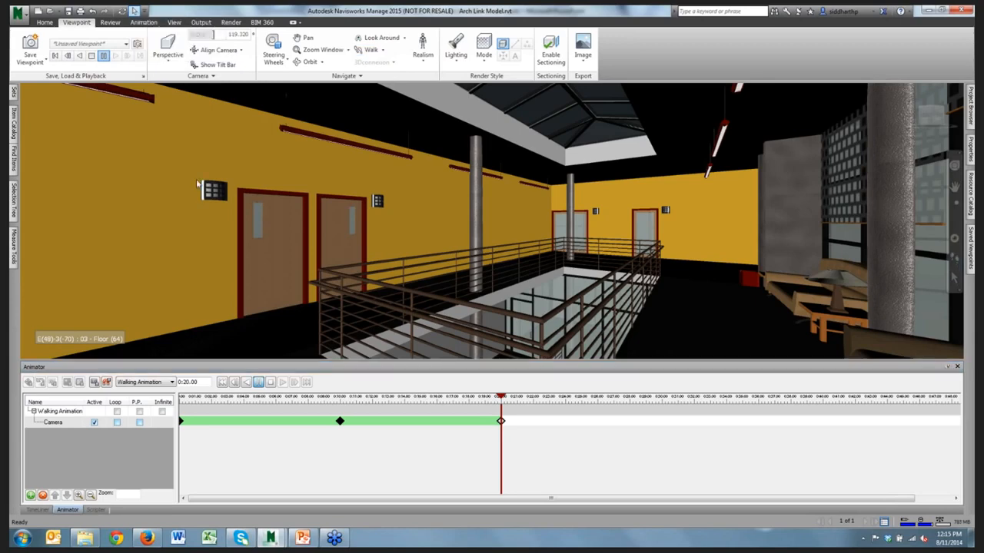
pyautogui.click(258, 251)
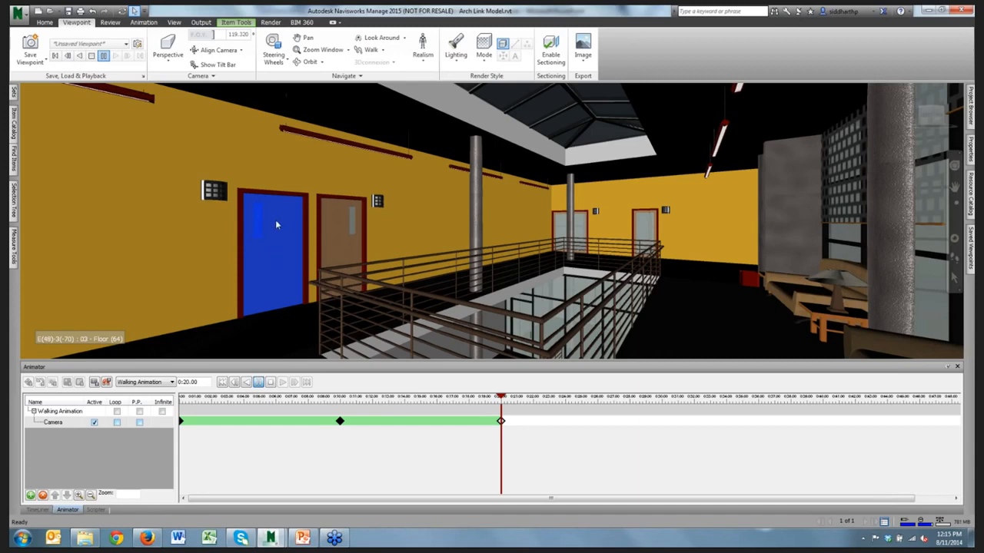
pyautogui.rightClick(64, 414)
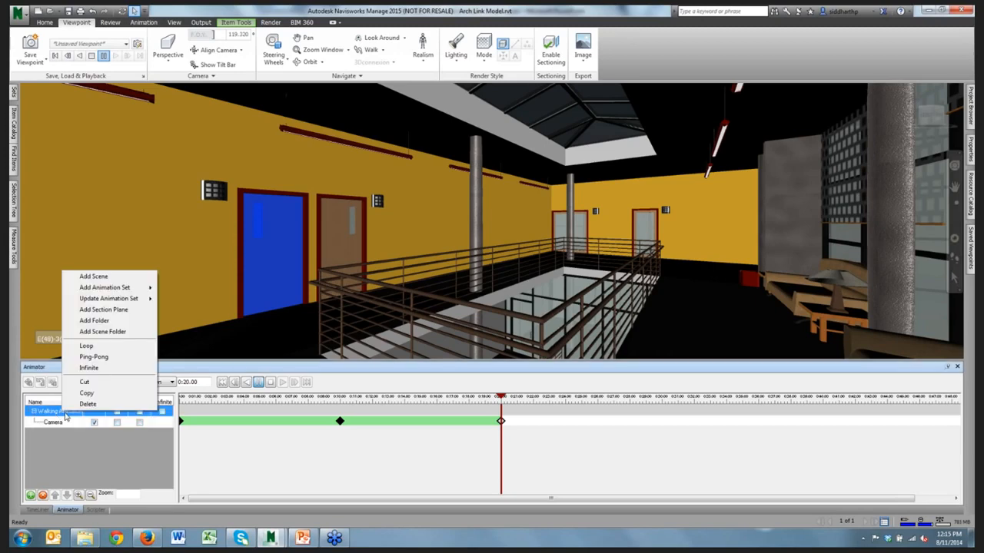
pyautogui.moveTo(127, 289)
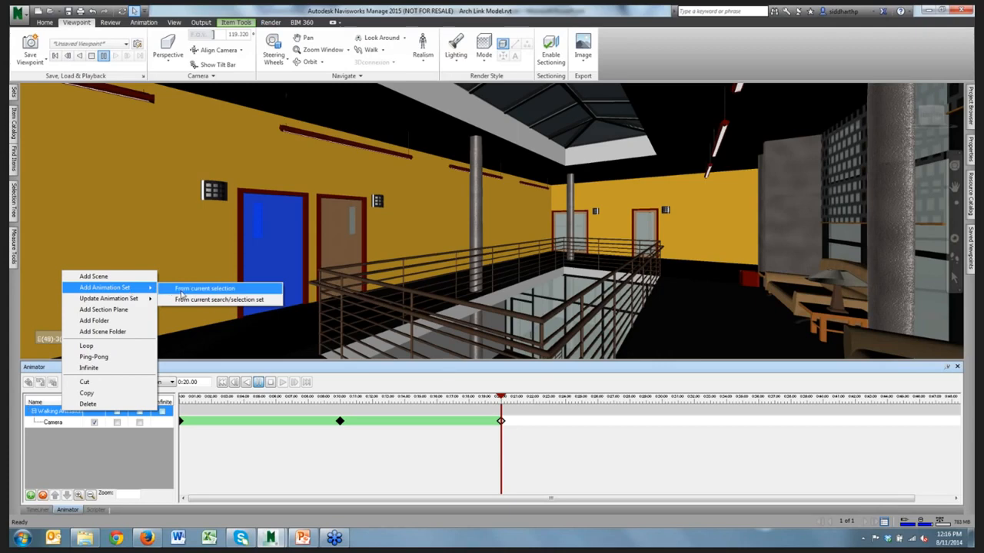
pyautogui.click(182, 290)
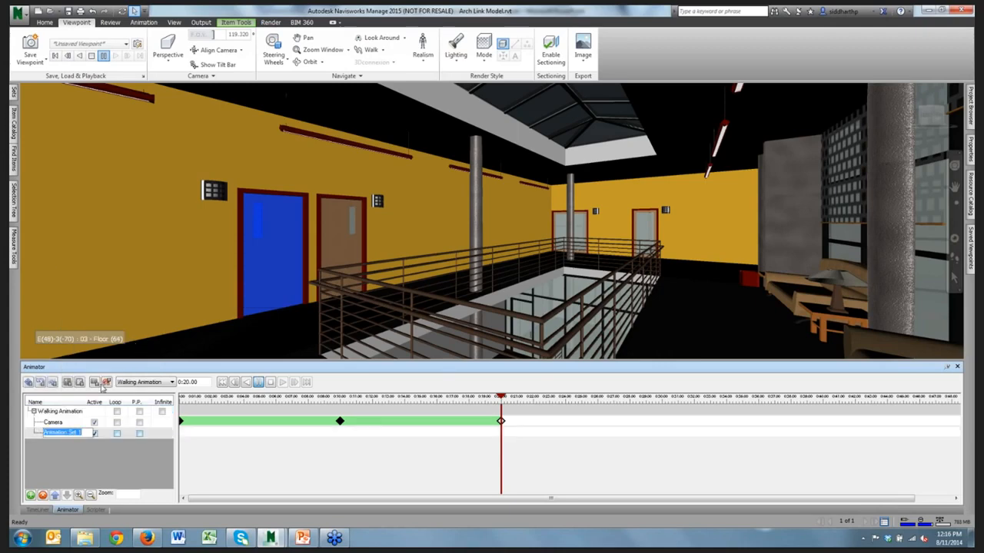
# Step: Name the new animation set Door Opening and capture its first keyframe at 0:20.00
pyautogui.write('Door Opening')
pyautogui.press('Return')
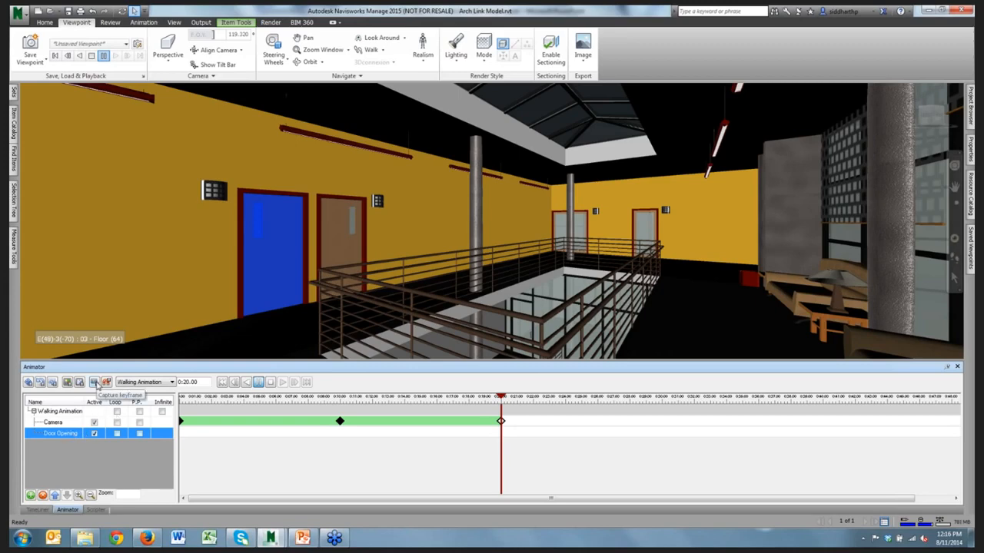
pyautogui.click(96, 383)
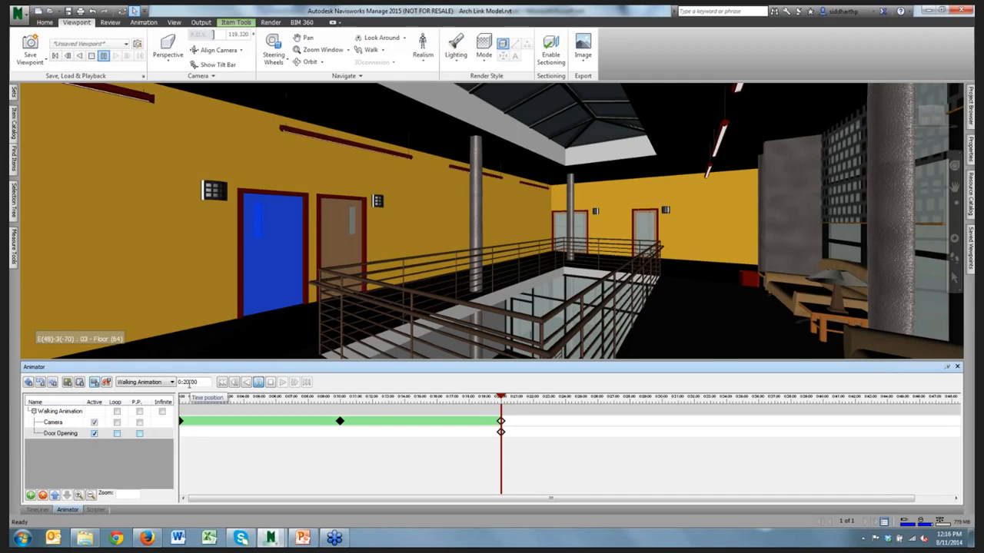
# Step: Set the time position to 0:25.00 and place the Door Opening set's rotation centre at the door's lower hinge corner
pyautogui.moveTo(204, 382); pyautogui.dragTo(177, 382)
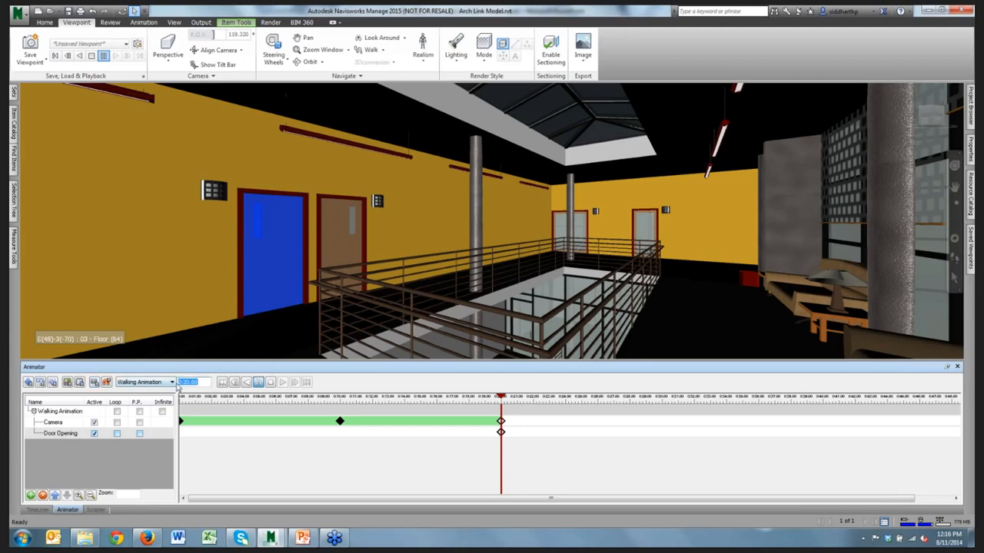
pyautogui.write('25')
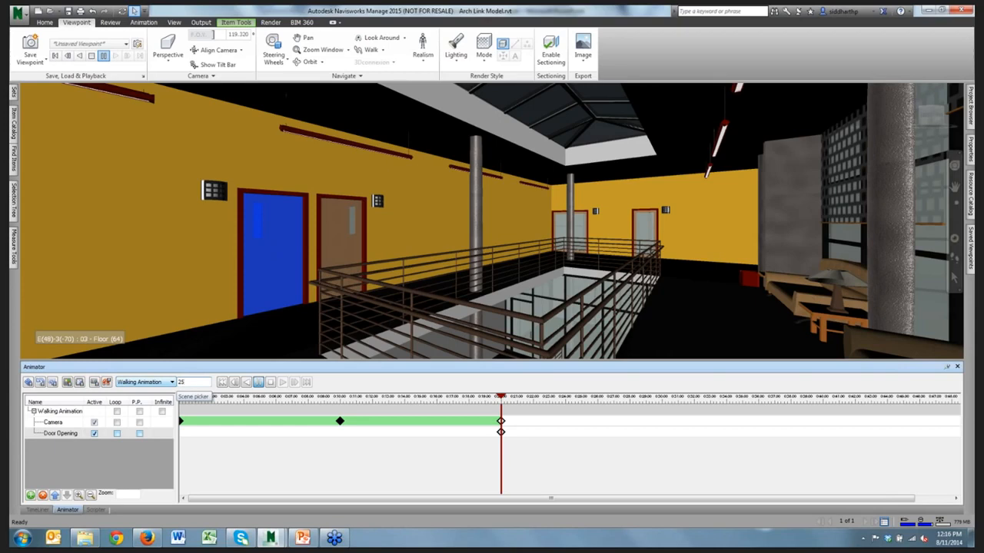
pyautogui.press('Return')
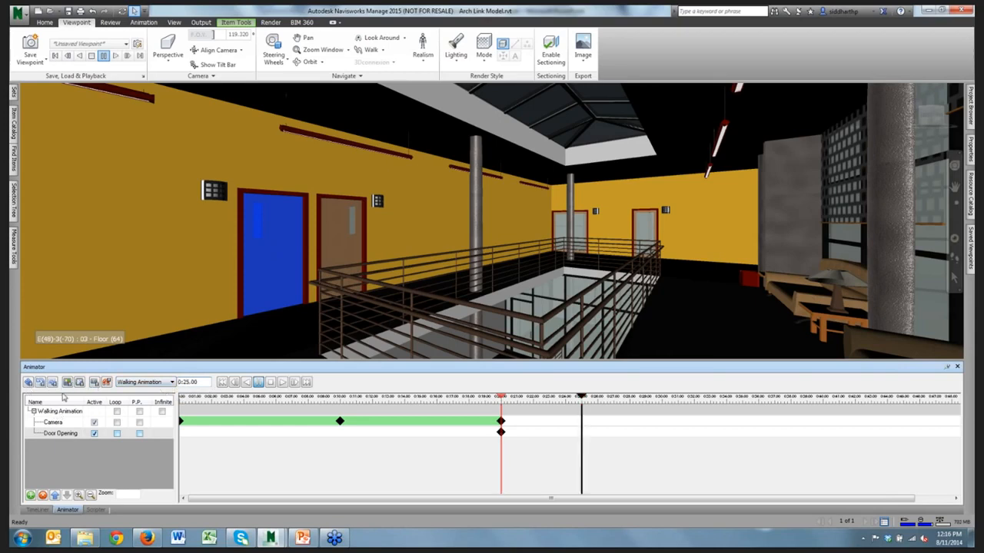
pyautogui.click(56, 432)
pyautogui.click(53, 422)
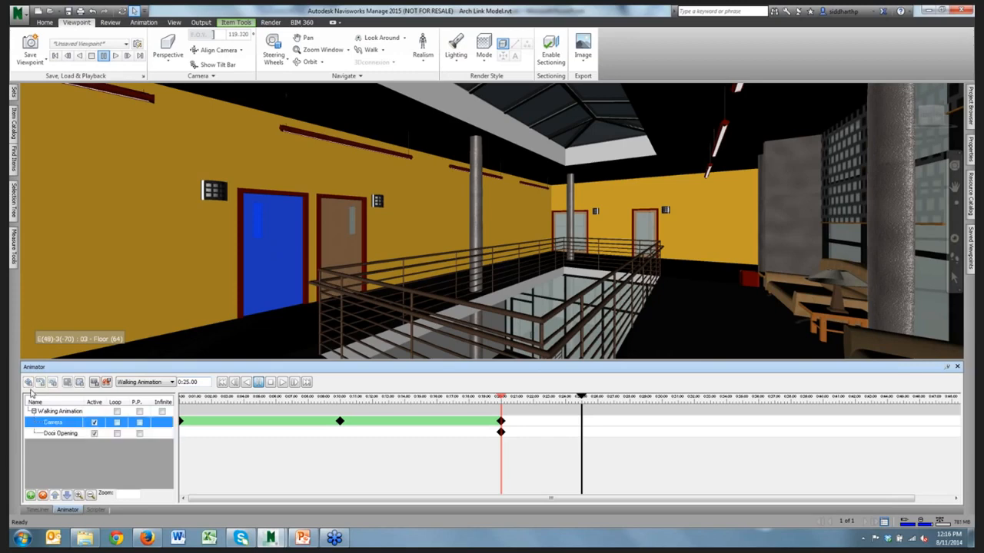
pyautogui.click(56, 433)
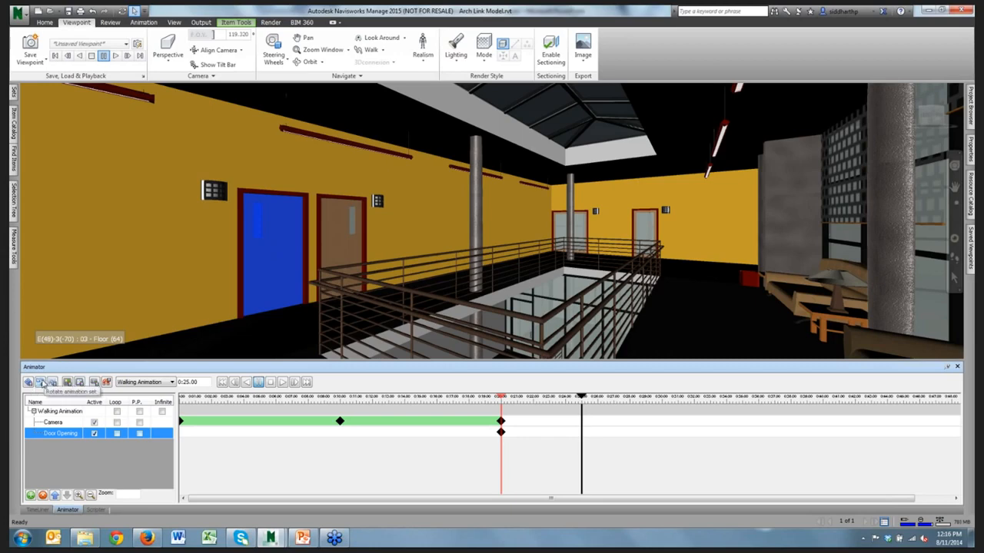
pyautogui.click(41, 382)
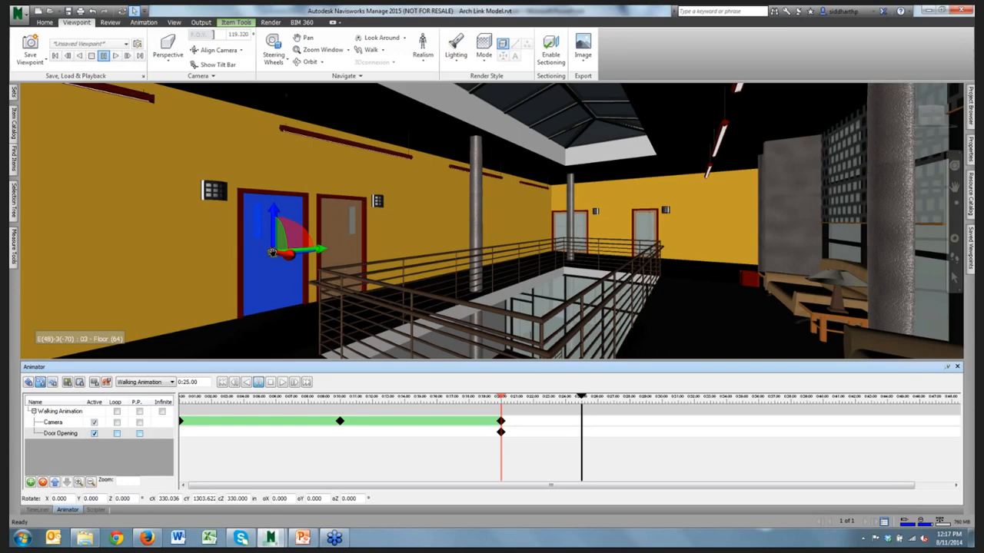
pyautogui.moveTo(273, 252); pyautogui.dragTo(304, 302)
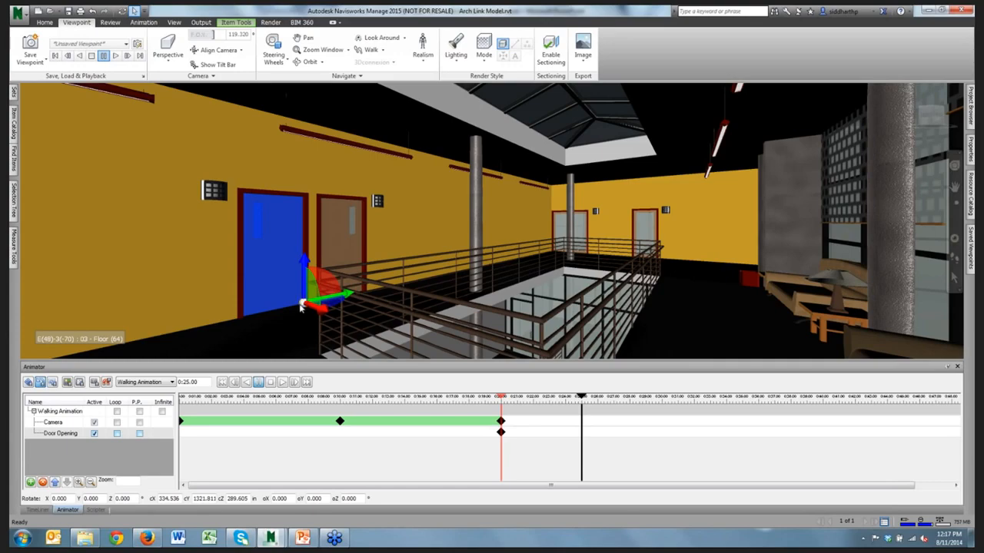
pyautogui.scroll(5, 300, 310)
pyautogui.moveTo(303, 308)
pyautogui.keyDown('shift'); pyautogui.mouseDown(button='middle')
pyautogui.moveTo(323, 290)
pyautogui.moveTo(318, 301)
pyautogui.moveTo(377, 305)
pyautogui.moveTo(341, 311)
pyautogui.moveTo(357, 298)
pyautogui.moveTo(325, 303)
pyautogui.moveTo(379, 309)
pyautogui.moveTo(296, 301)
pyautogui.moveTo(374, 279)
pyautogui.moveTo(322, 305)
pyautogui.mouseUp(button='middle'); pyautogui.keyUp('shift')
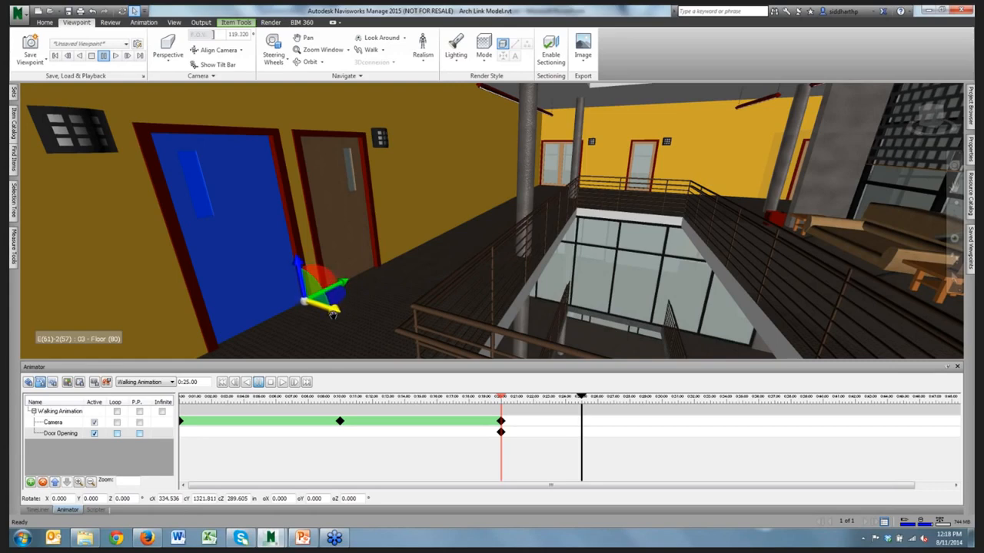
pyautogui.moveTo(332, 310); pyautogui.dragTo(329, 317)
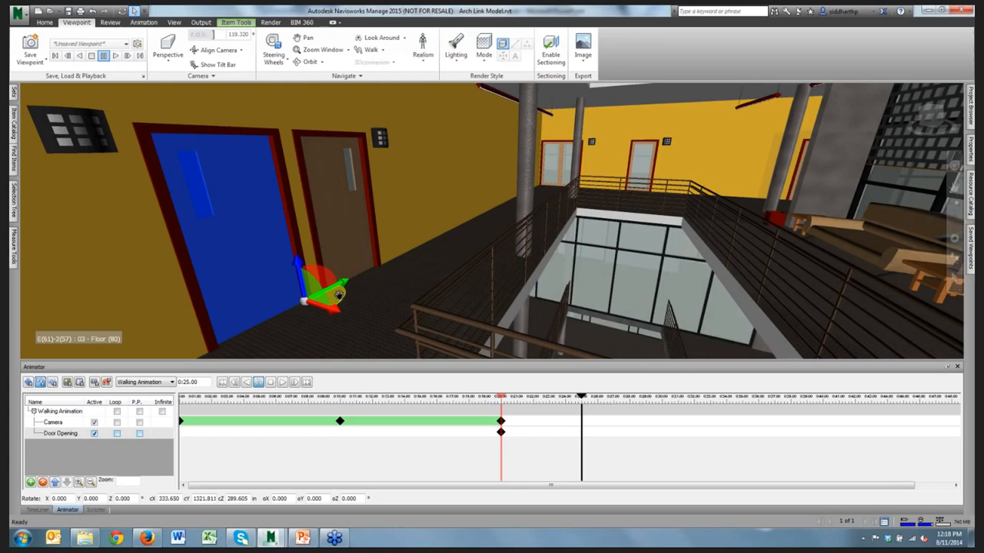
# Step: Rotate the door open by about -84.5° around Z, capture the Door Opening keyframe at 0:25.00, and end the rotation
pyautogui.moveTo(338, 294); pyautogui.dragTo(303, 314)
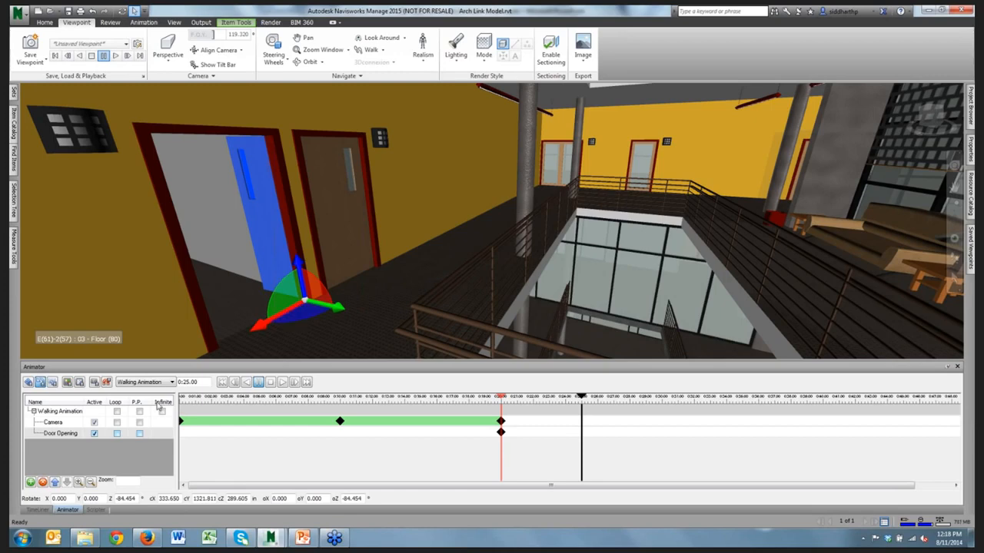
pyautogui.click(95, 382)
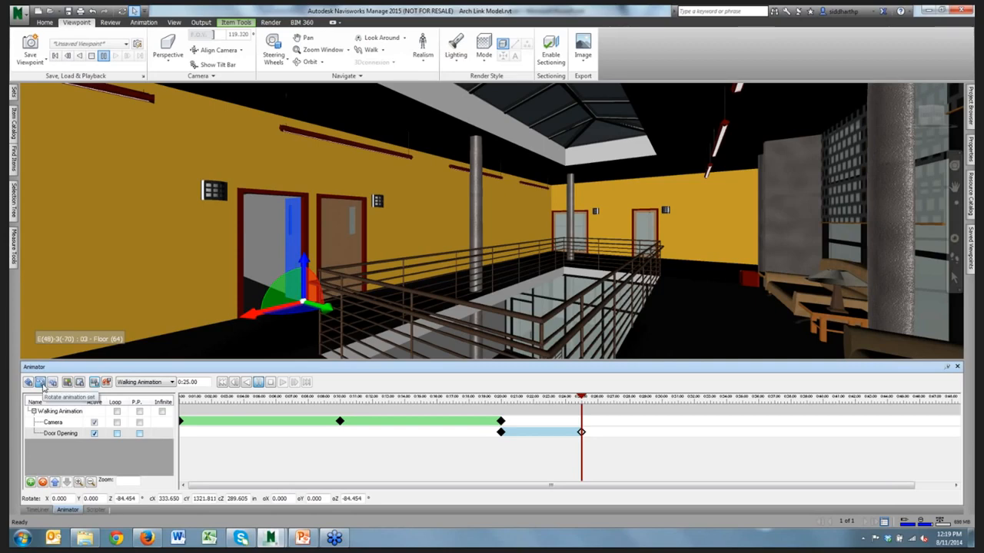
pyautogui.click(43, 386)
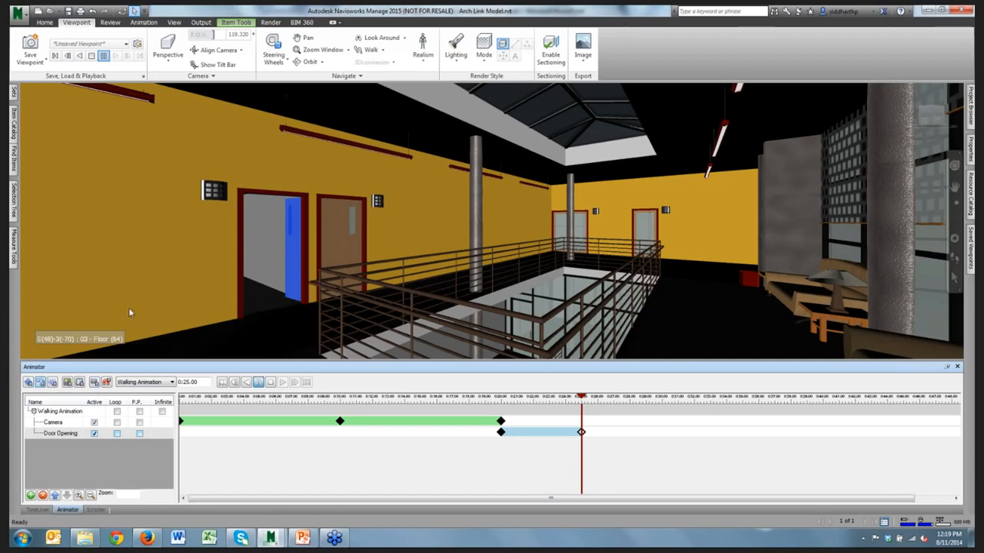
pyautogui.press('Escape')
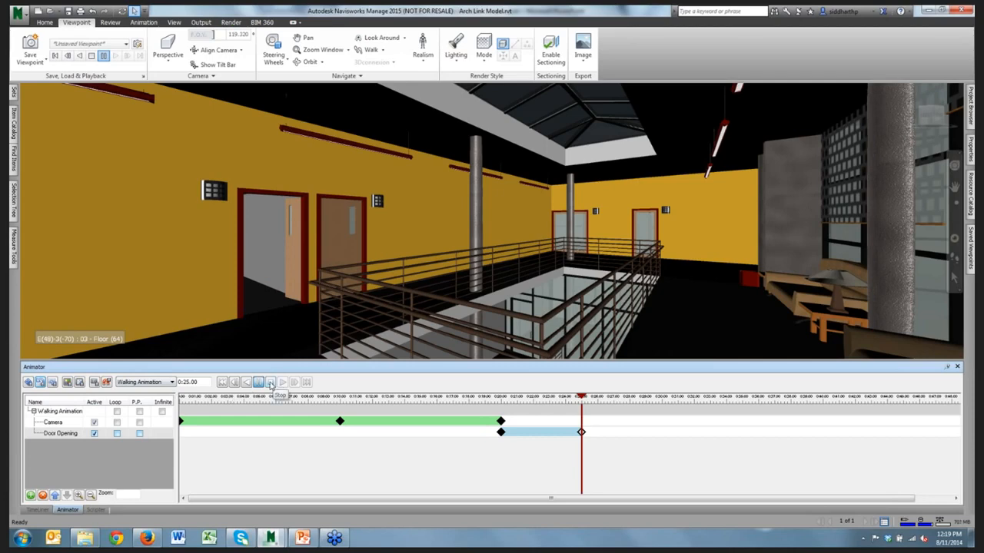
# Step: Stop the scene and play back the walkthrough with the opening door from the start
pyautogui.click(270, 383)
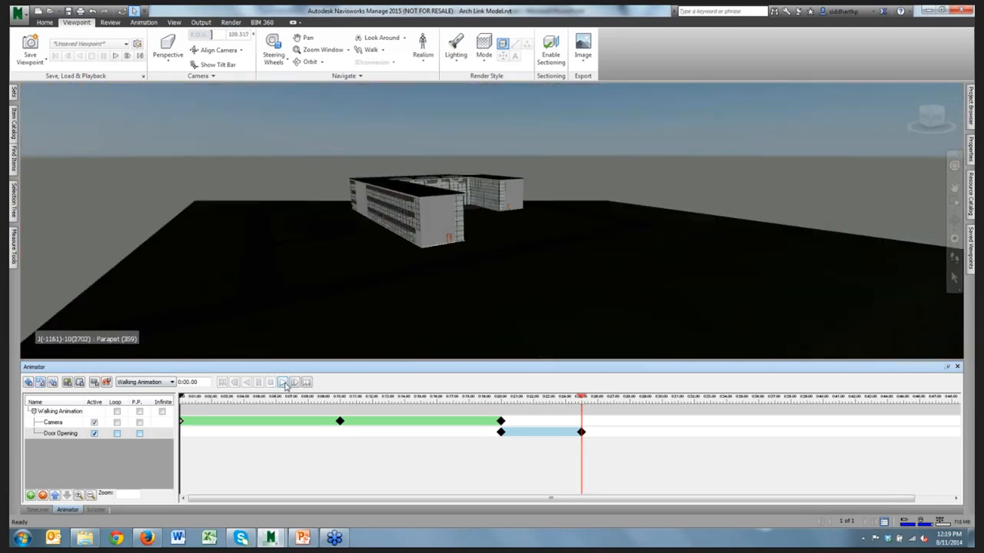
pyautogui.click(283, 383)
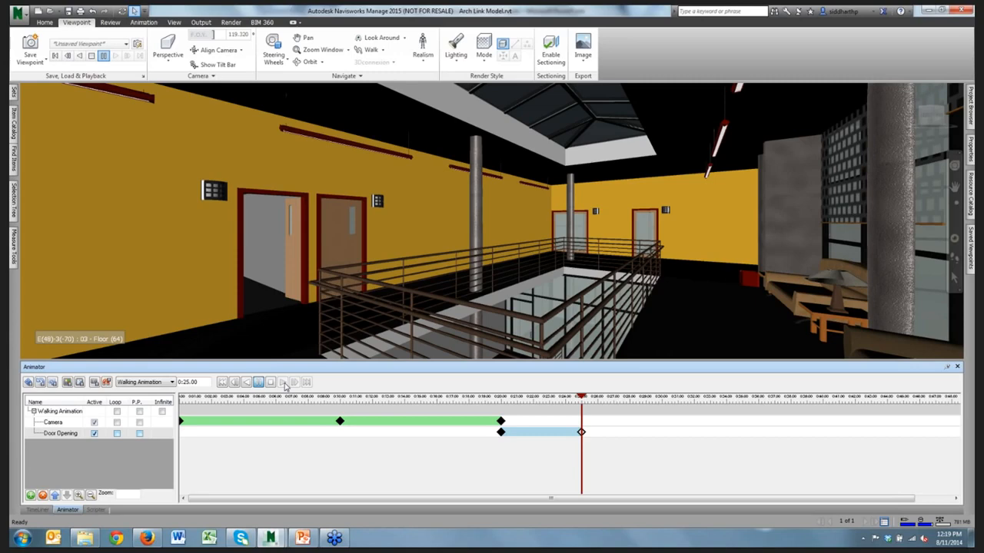
# Step: Save the model to the Desktop as Arch Link Model.nwf
pyautogui.click(67, 11)
pyautogui.click(454, 185)
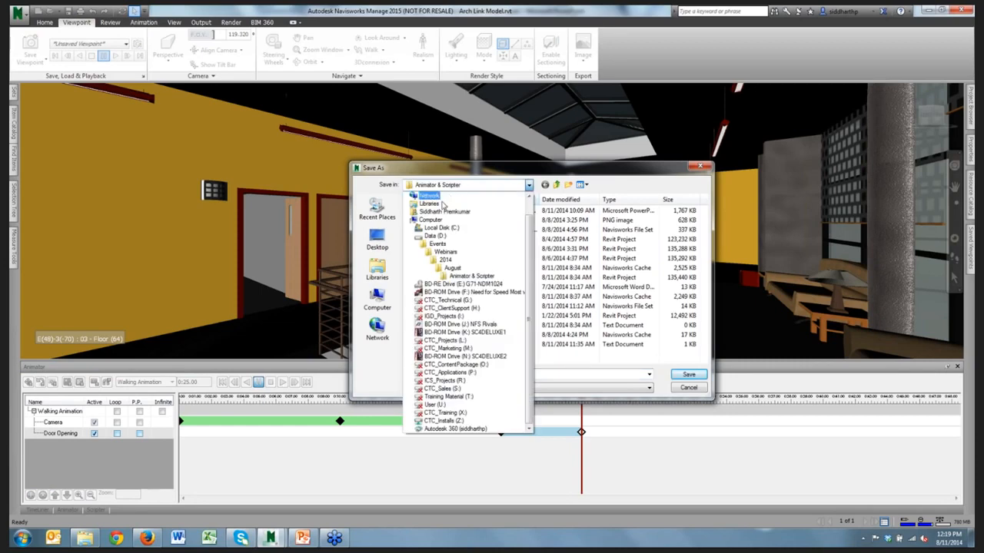
pyautogui.scroll(1, 438, 203)
pyautogui.click(428, 199)
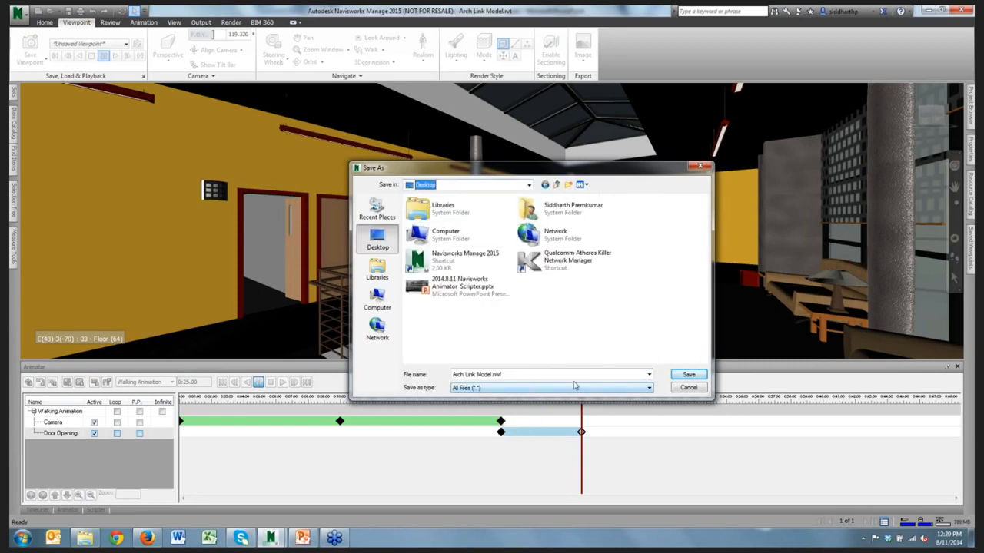
pyautogui.press('Return')
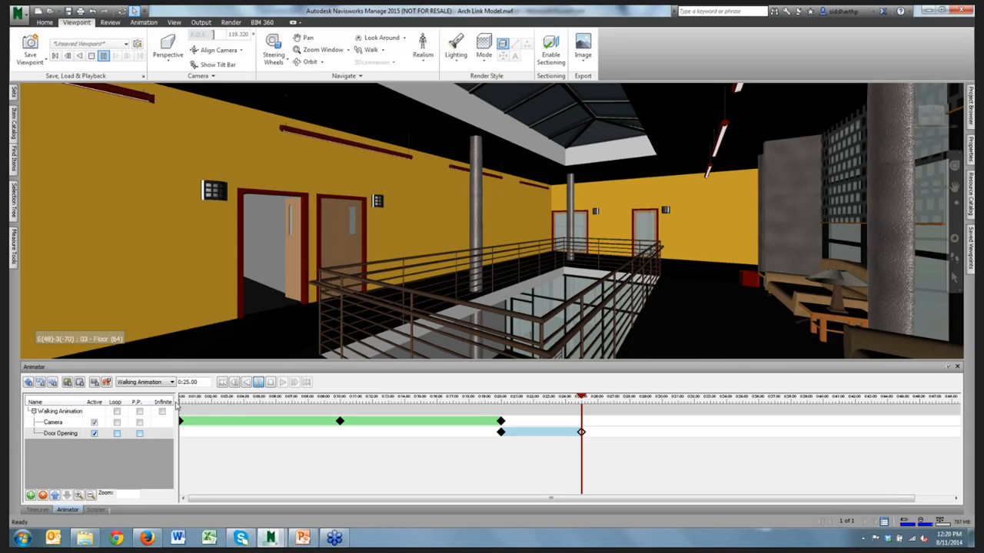
# Step: Capture a Camera keyframe at 0:25.00 from the same viewpoint facing the open door
pyautogui.click(60, 424)
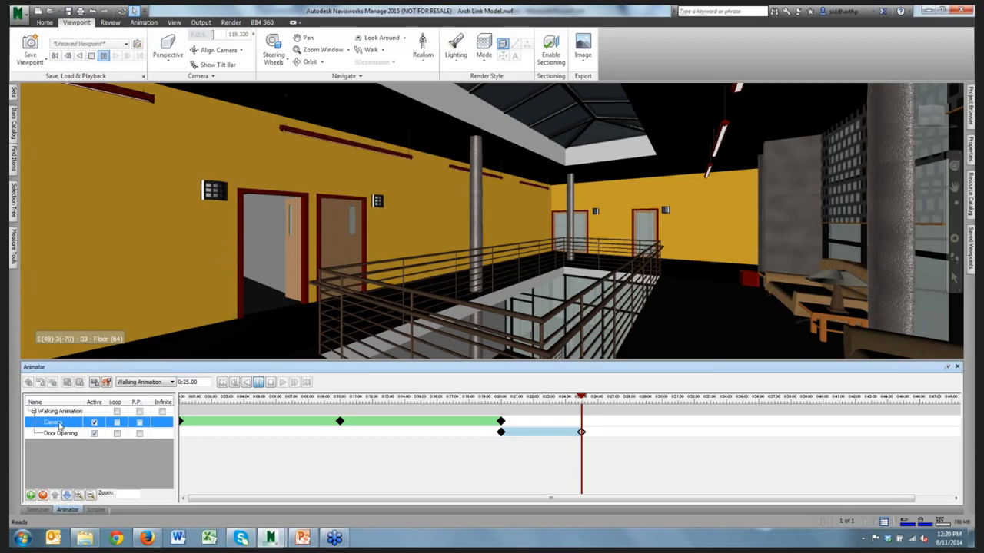
pyautogui.click(95, 383)
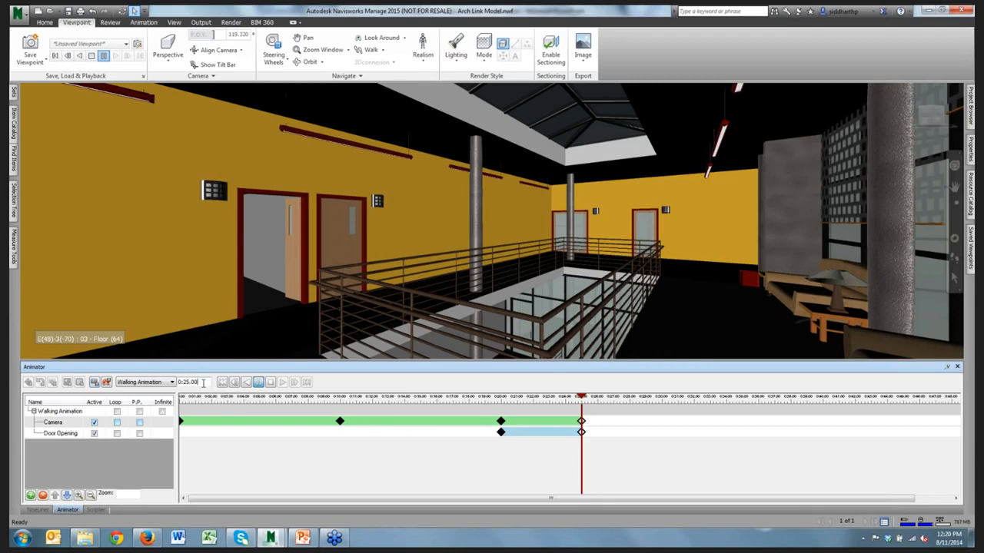
# Step: Set the time position to 0:30.00 and walk up to the open doorway in the yellow wall
pyautogui.moveTo(204, 383); pyautogui.dragTo(169, 383)
pyautogui.write('30')
pyautogui.press('Return')
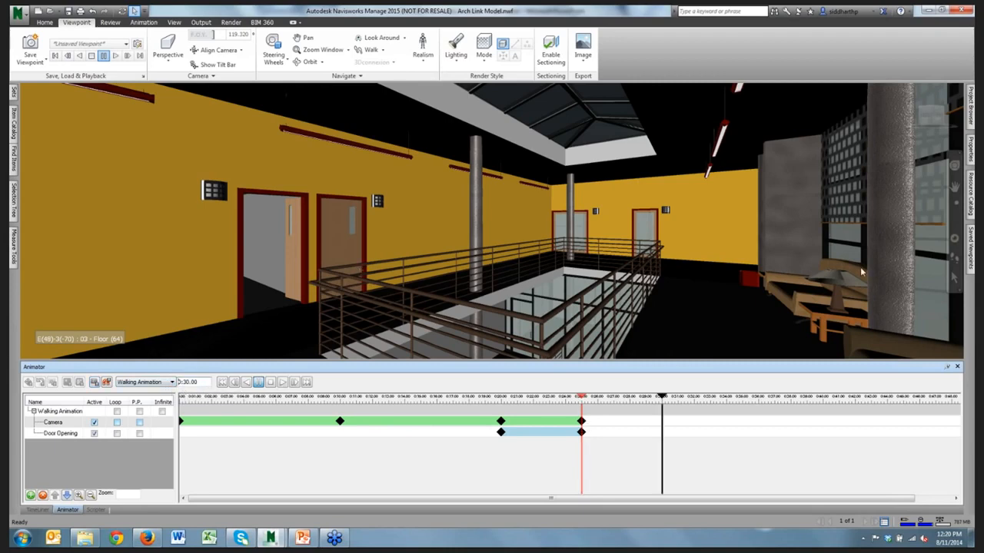
pyautogui.click(954, 260)
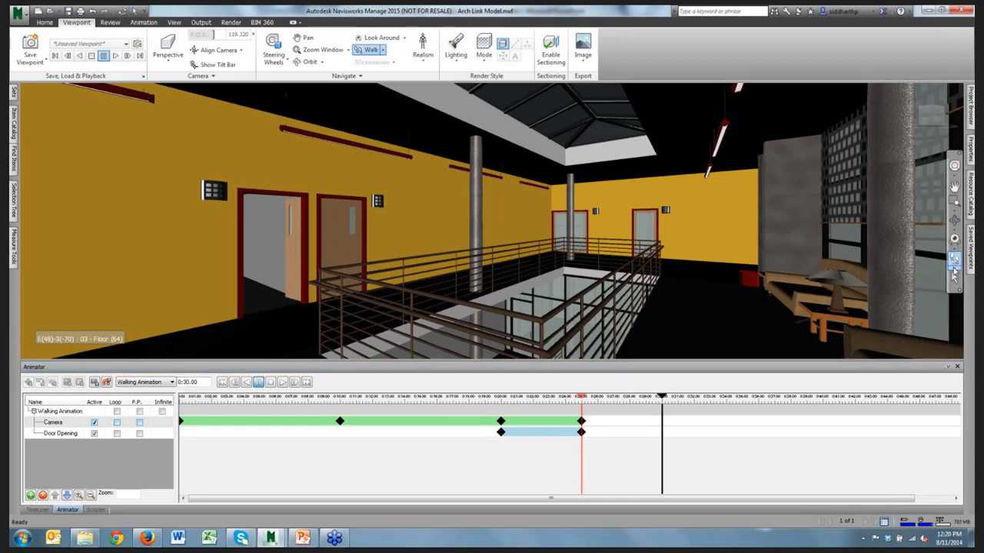
pyautogui.click(955, 274)
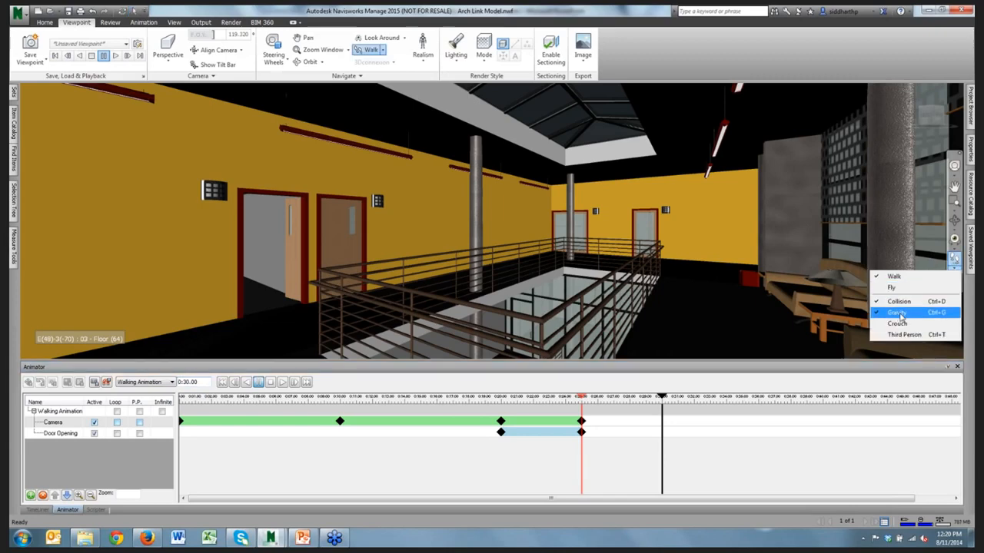
pyautogui.click(957, 262)
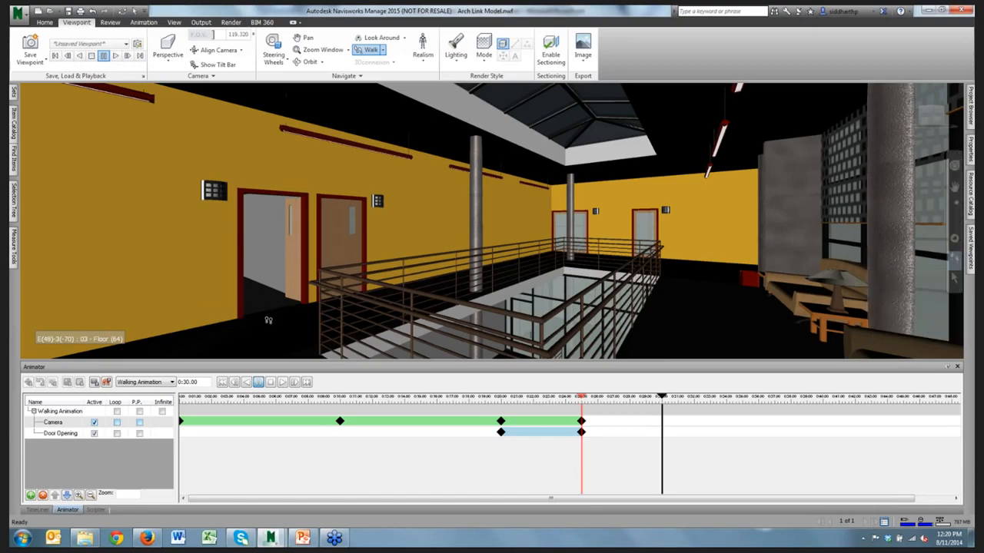
pyautogui.moveTo(269, 320); pyautogui.dragTo(586, 272)
# Step: Turn off Collision, walk on into the room, and capture a Camera keyframe at 0:30.00
pyautogui.click(955, 275)
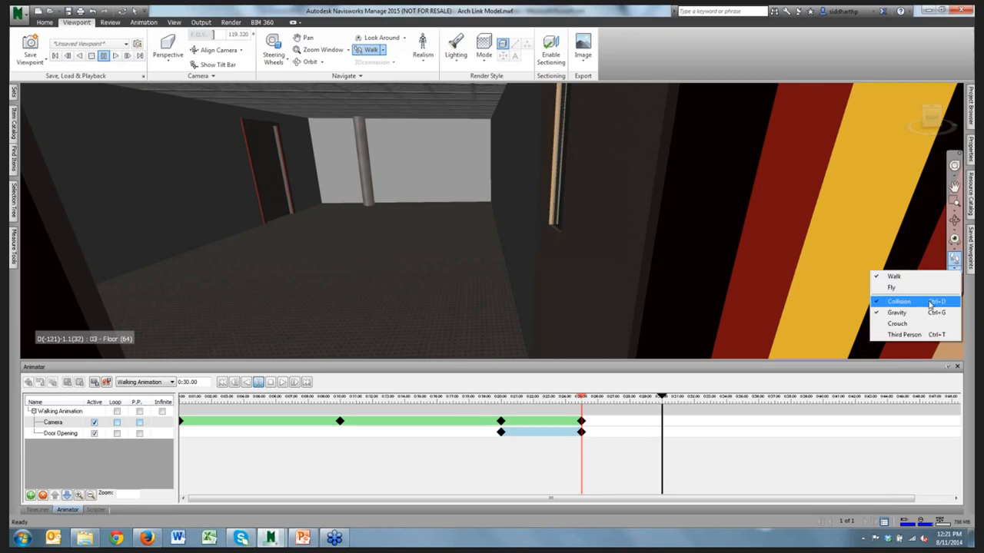
pyautogui.click(928, 303)
pyautogui.moveTo(418, 281); pyautogui.dragTo(337, 283)
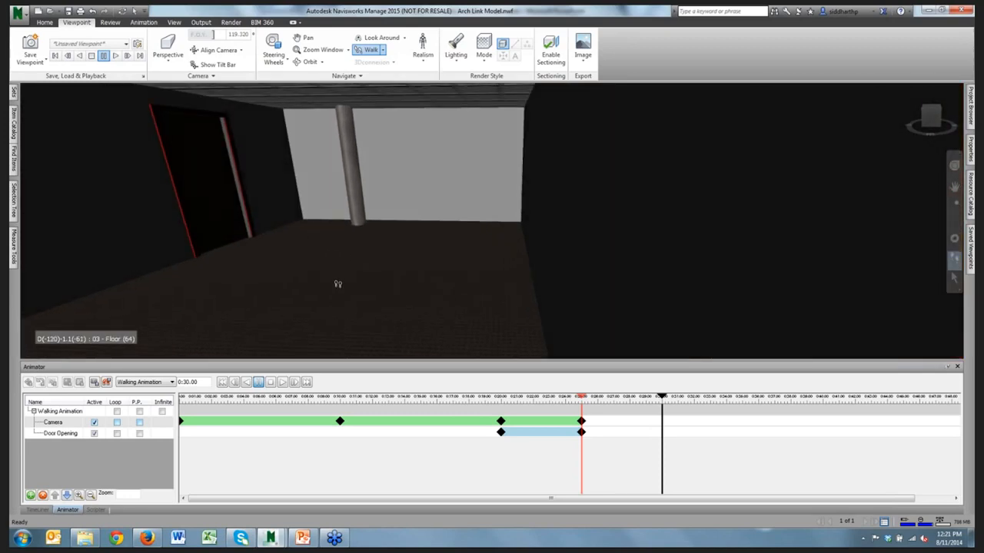
pyautogui.click(94, 382)
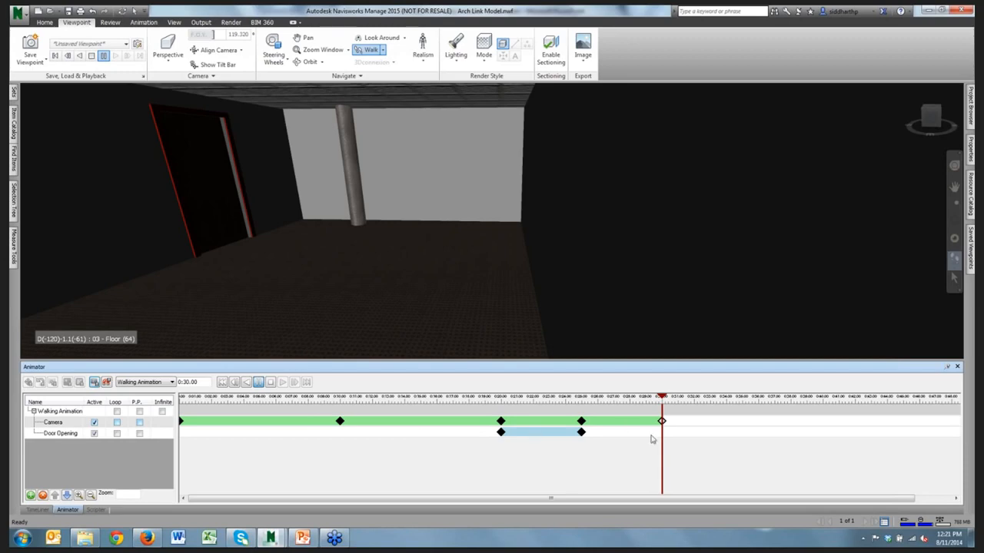
# Step: Scrub the timeline back to 0:20.00 and play the scene from there
pyautogui.click(562, 449)
pyautogui.moveTo(544, 449); pyautogui.dragTo(503, 452)
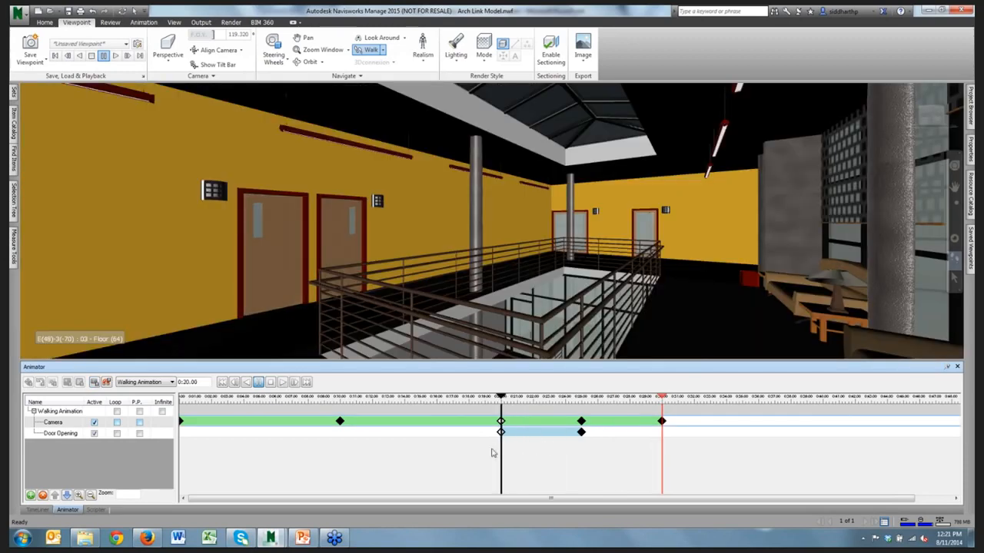
pyautogui.click(282, 382)
pyautogui.click(282, 382)
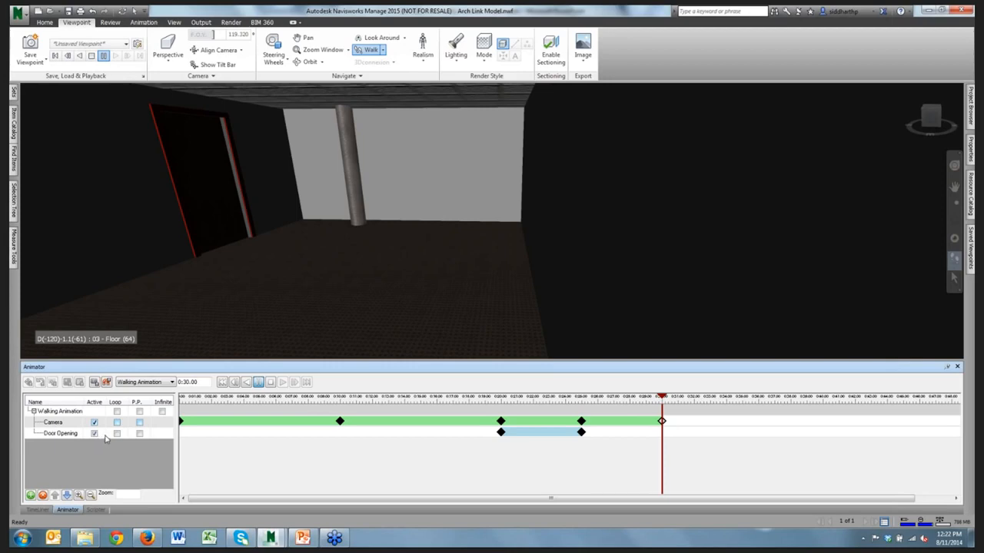
# Step: Turn on ping-pong playback (P.P.) for the Camera and play the scene from the beginning
pyautogui.click(139, 425)
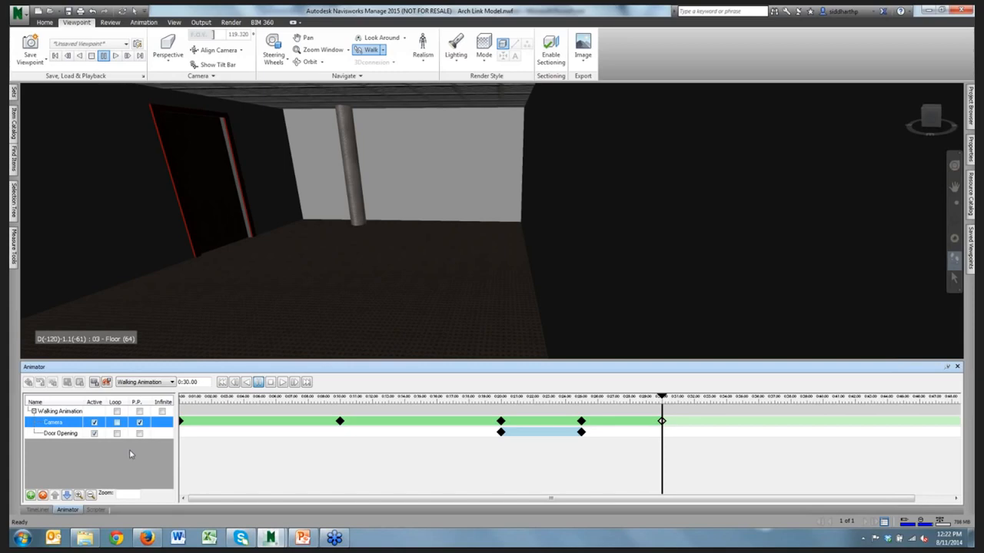
pyautogui.click(270, 382)
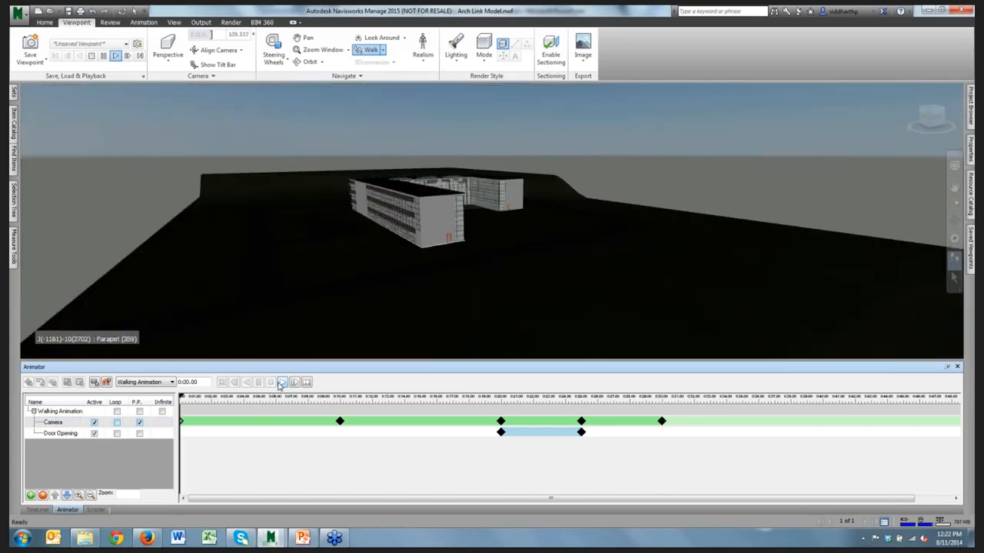
pyautogui.click(283, 382)
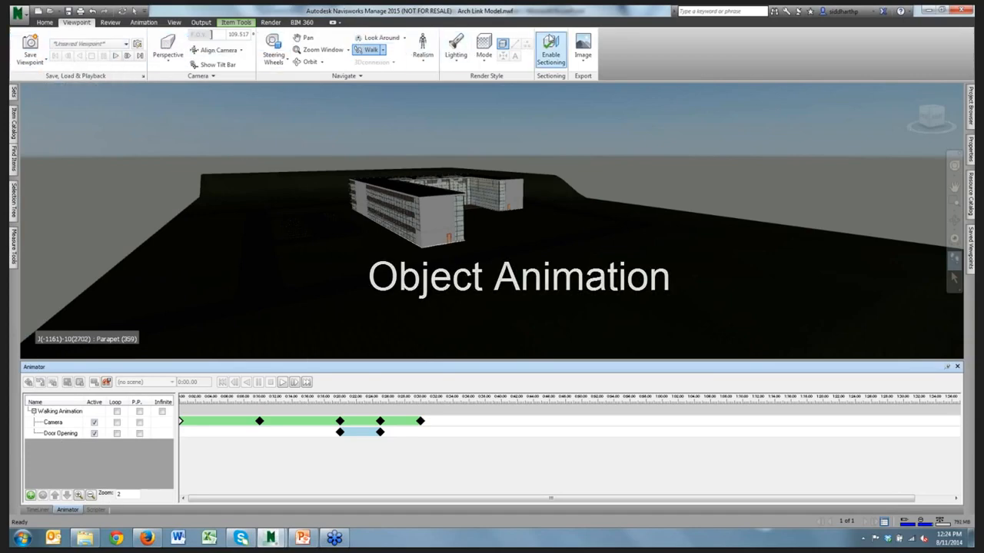
pyautogui.click(74, 26)
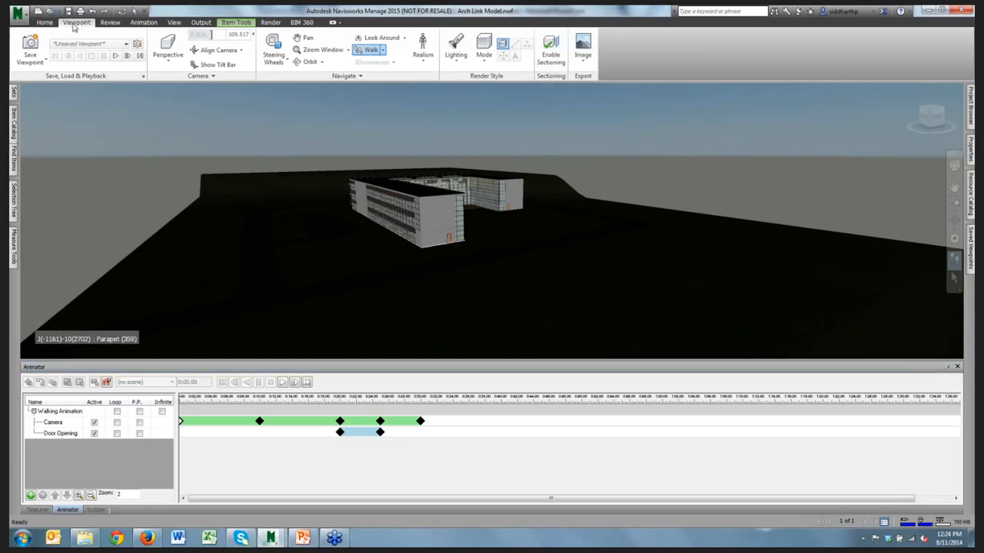
# Step: Enable sectioning and move section plane 1 outward with the Move gizmo until it clears the building's side facade
pyautogui.click(557, 66)
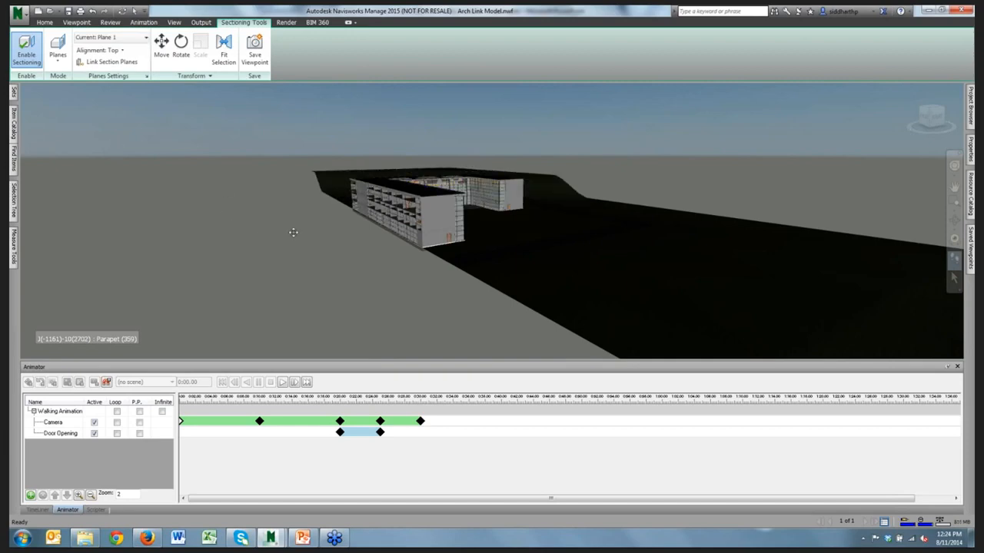
pyautogui.moveTo(294, 232); pyautogui.dragTo(351, 238, button='middle')
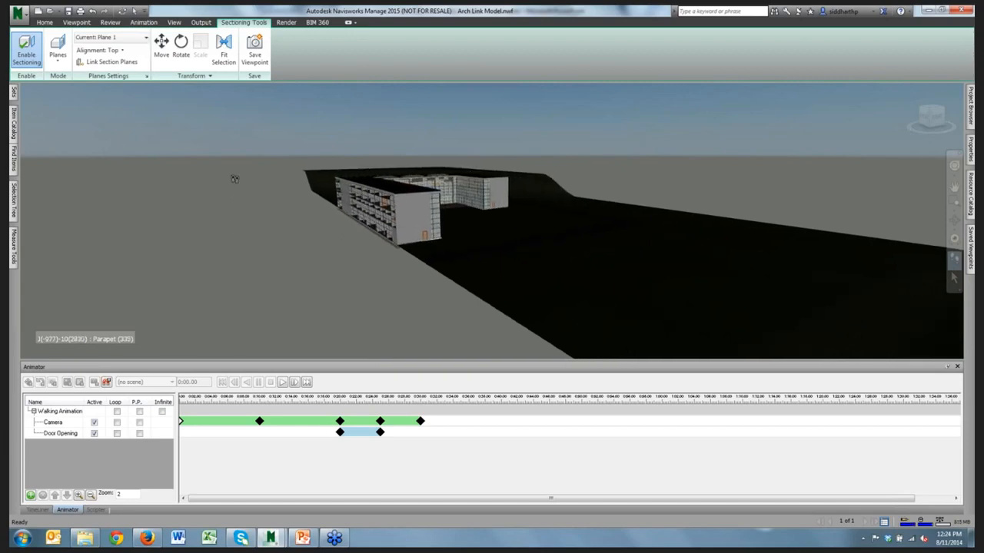
pyautogui.click(133, 11)
pyautogui.moveTo(208, 193); pyautogui.dragTo(491, 193)
pyautogui.scroll(3, 490, 192)
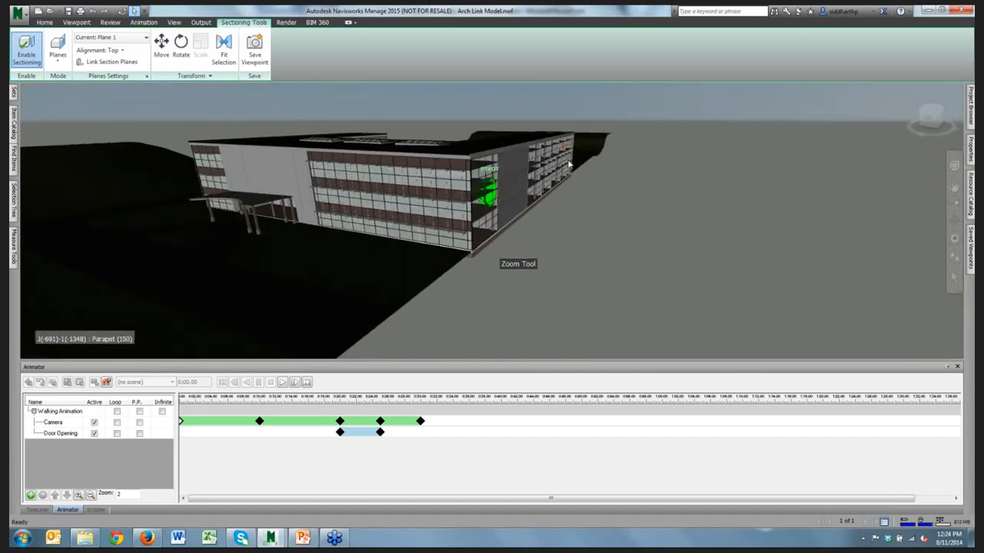
pyautogui.click(161, 52)
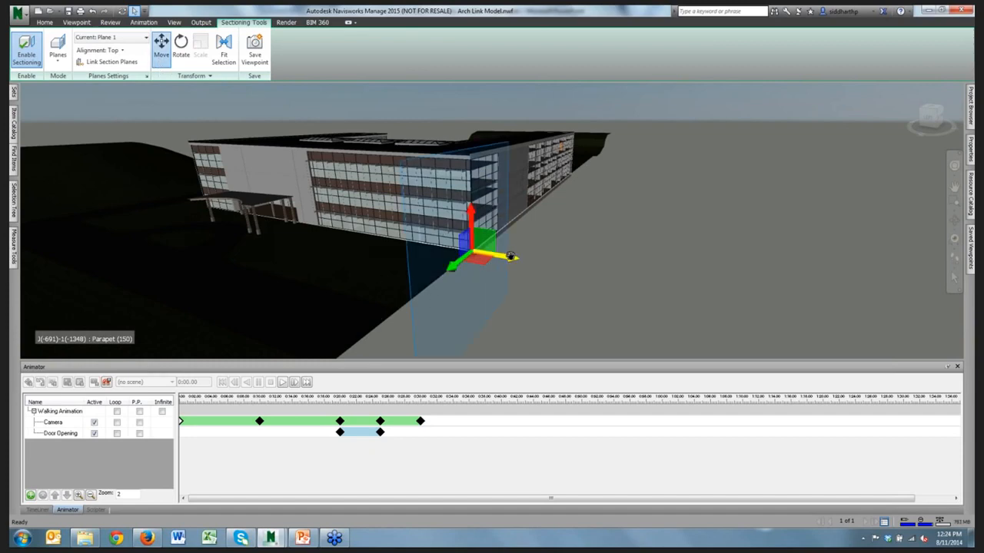
pyautogui.moveTo(508, 257); pyautogui.dragTo(573, 300)
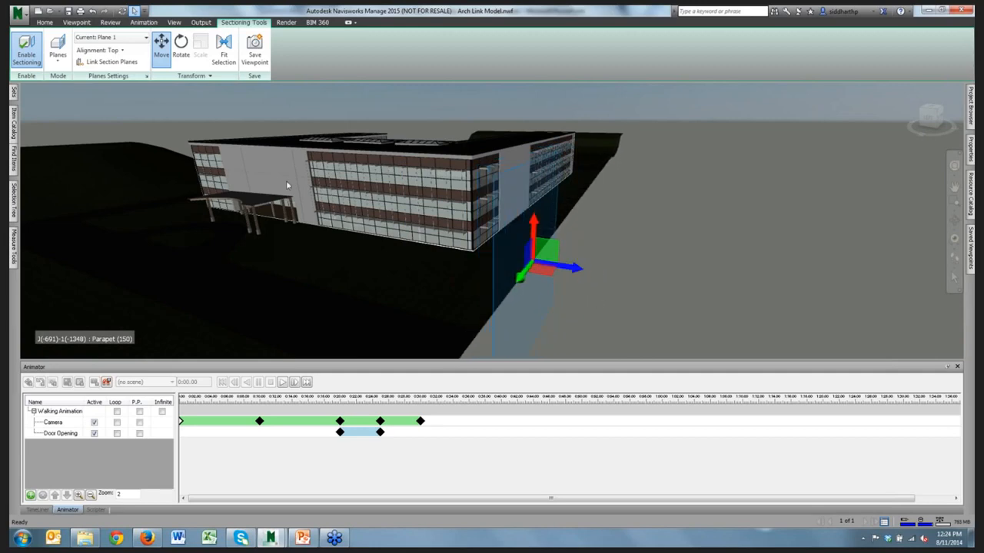
# Step: Examine the alignment options and the current-plane list available for the section plane
pyautogui.click(119, 52)
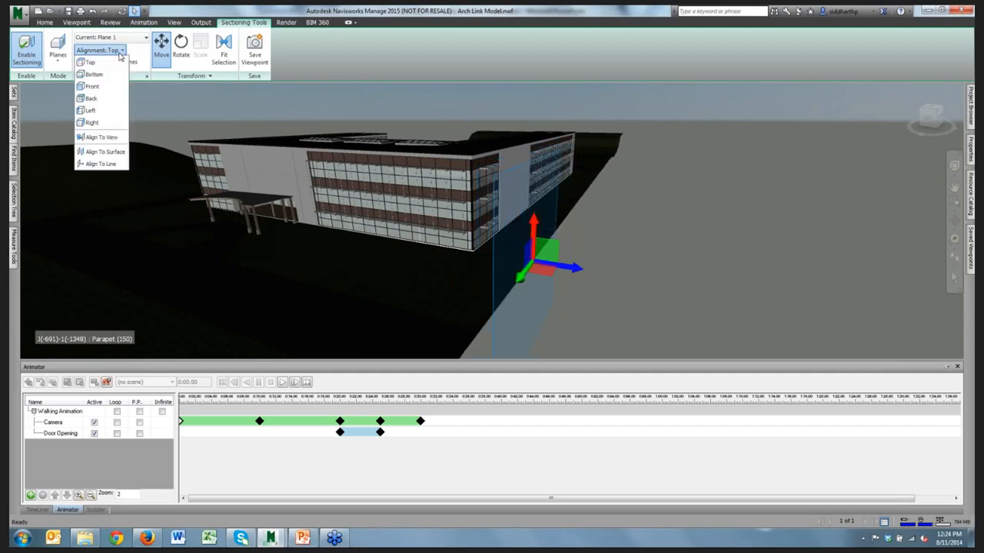
pyautogui.click(119, 54)
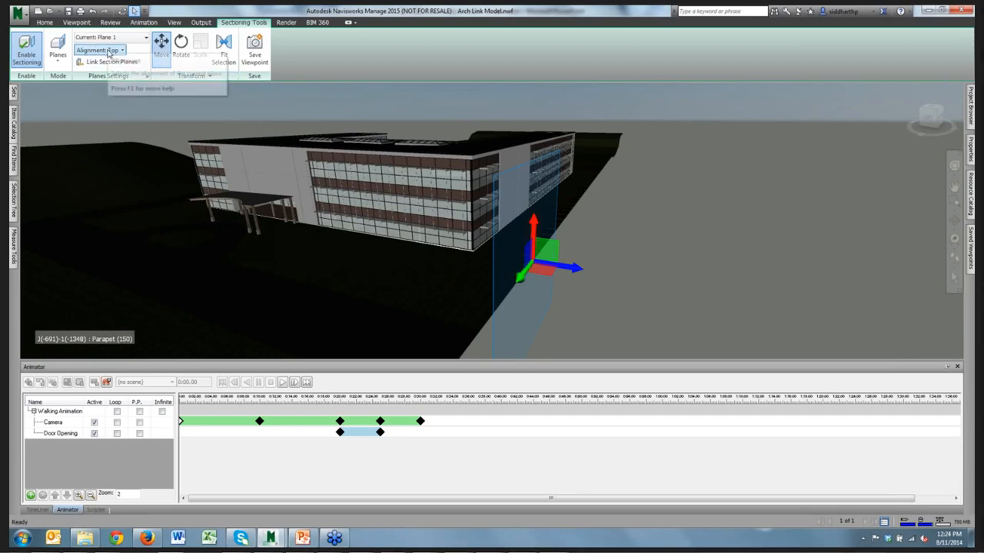
pyautogui.click(109, 51)
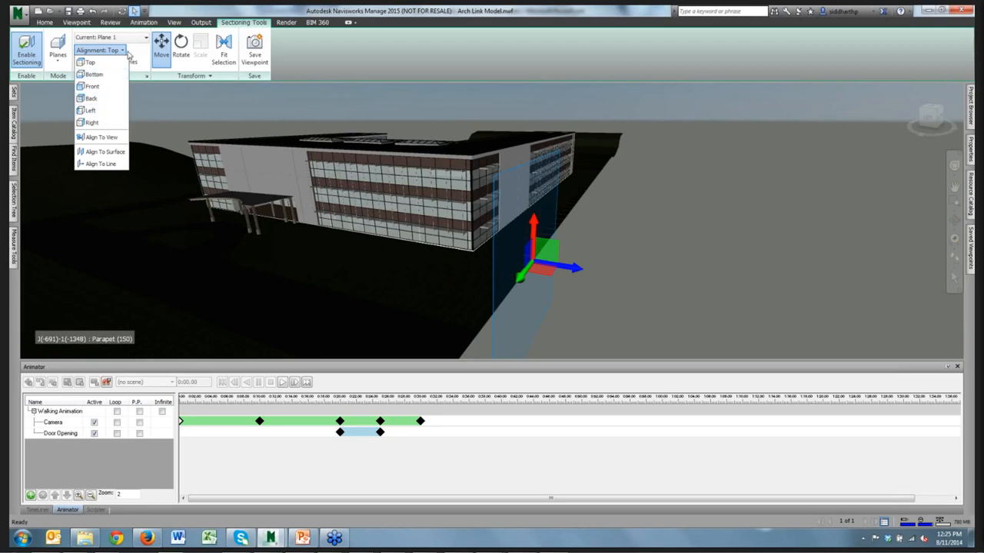
pyautogui.click(127, 38)
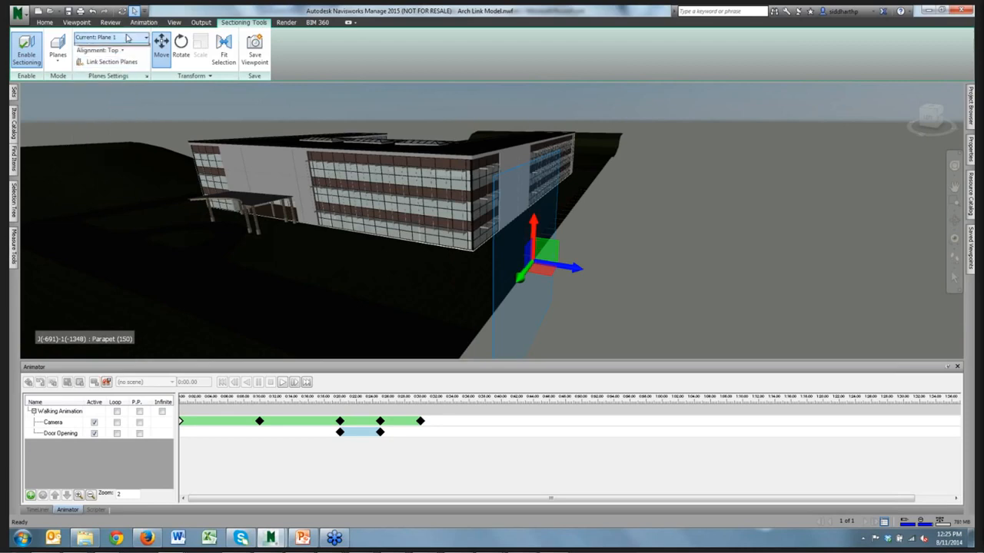
pyautogui.click(128, 38)
pyautogui.click(128, 37)
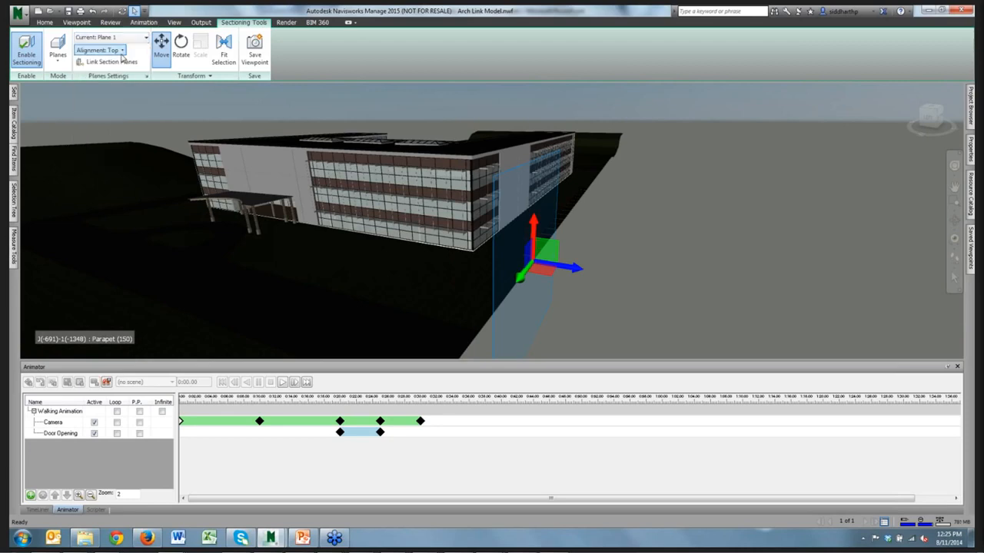
pyautogui.click(49, 62)
pyautogui.click(362, 63)
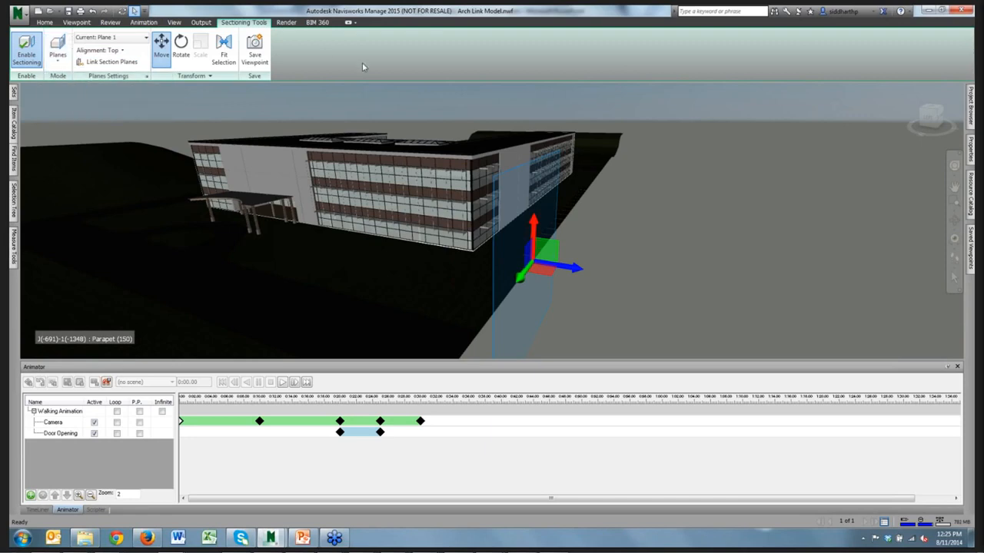
pyautogui.keyDown('shift'); pyautogui.moveTo(571, 246); pyautogui.dragTo(532, 273, button='middle'); pyautogui.keyUp('shift')
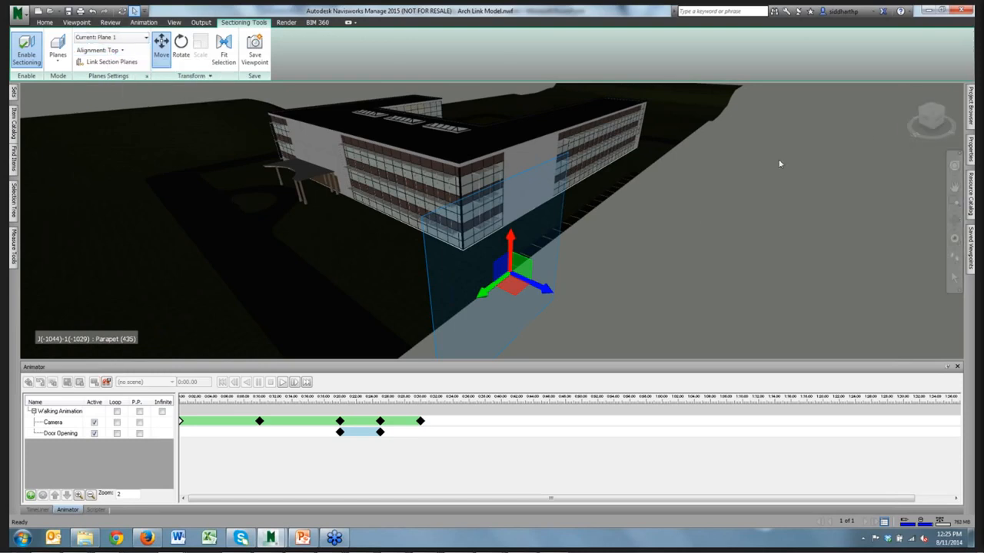
pyautogui.rightClick(57, 413)
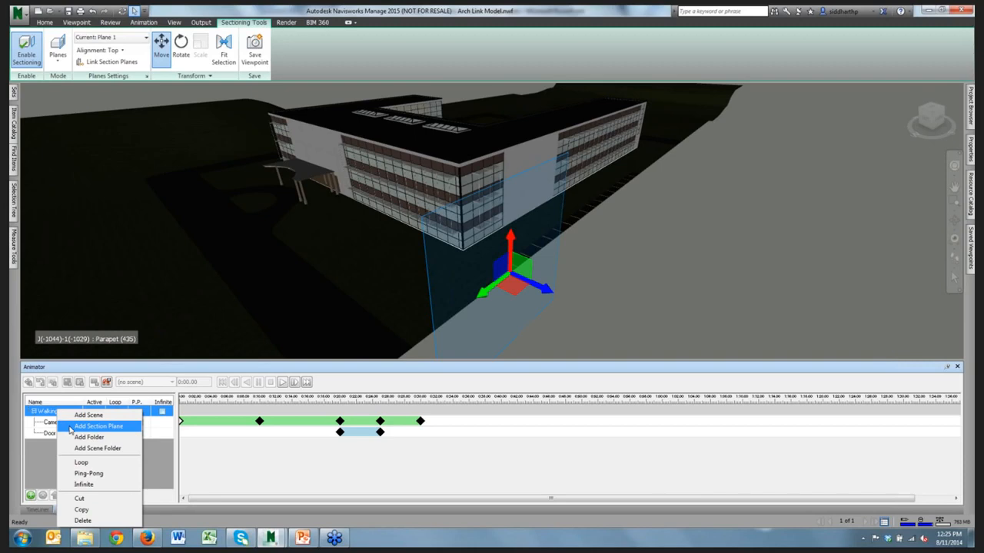
pyautogui.click(71, 430)
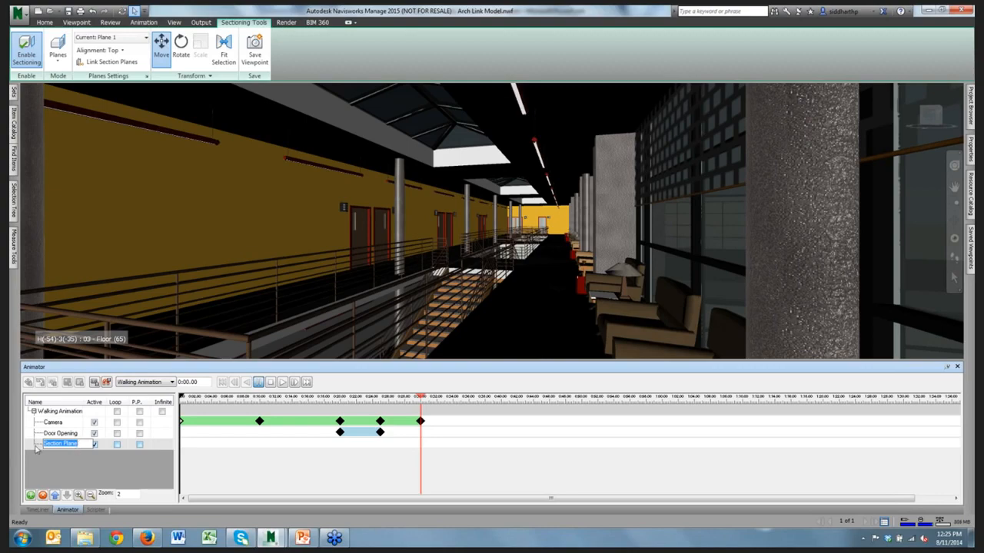
pyautogui.press('Return')
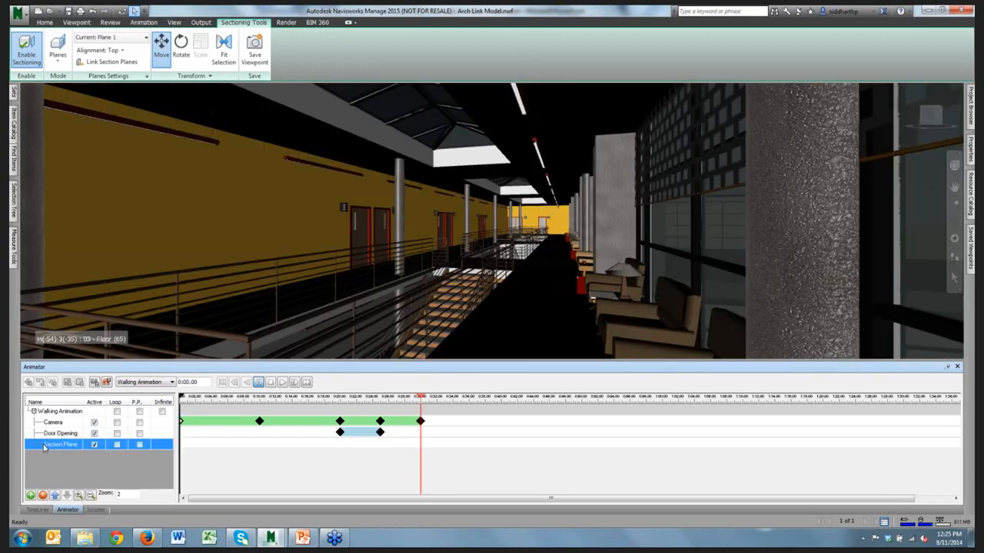
pyautogui.rightClick(46, 445)
pyautogui.click(68, 436)
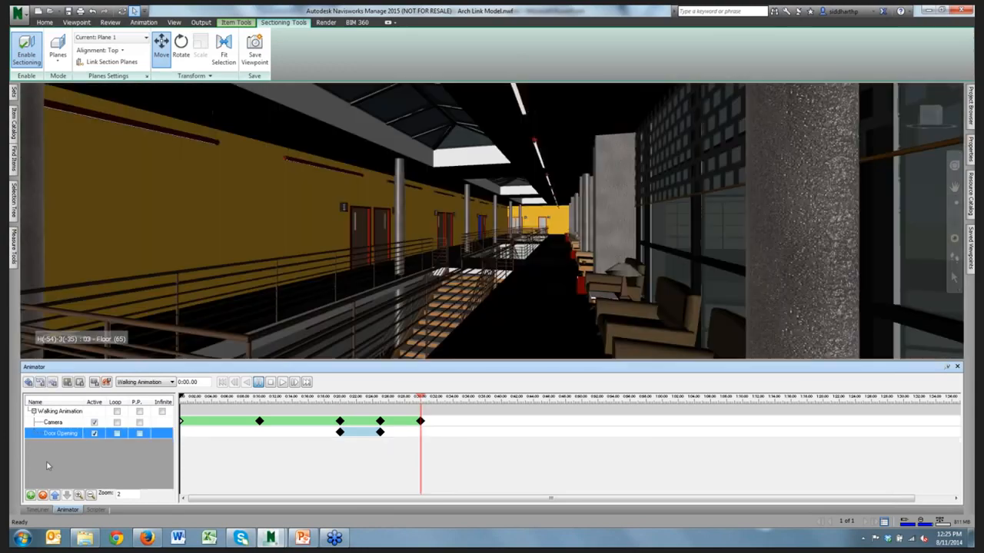
# Step: Add a new Animator scene named Section Plane Animation and add a section plane to it
pyautogui.click(30, 496)
pyautogui.click(63, 484)
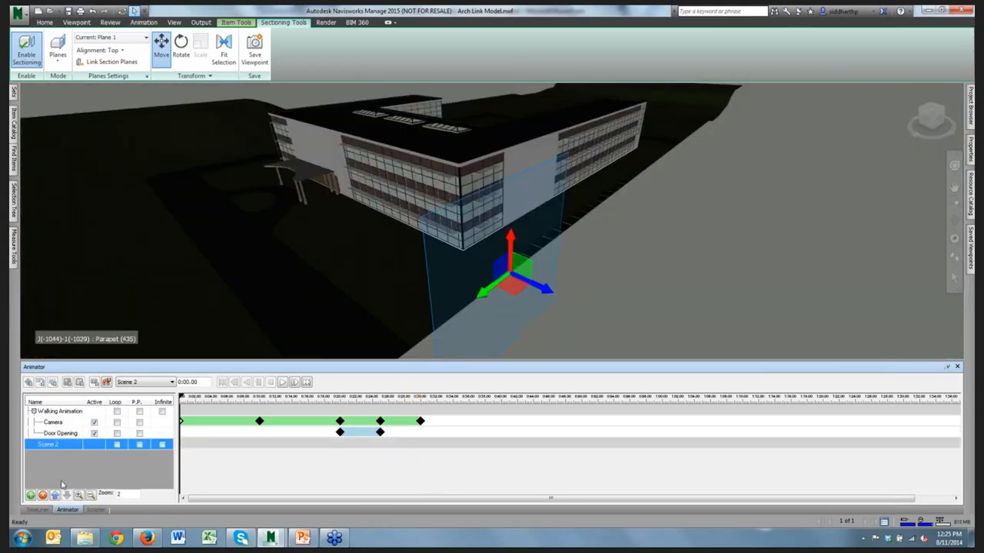
pyautogui.click(66, 446)
pyautogui.write('Section')
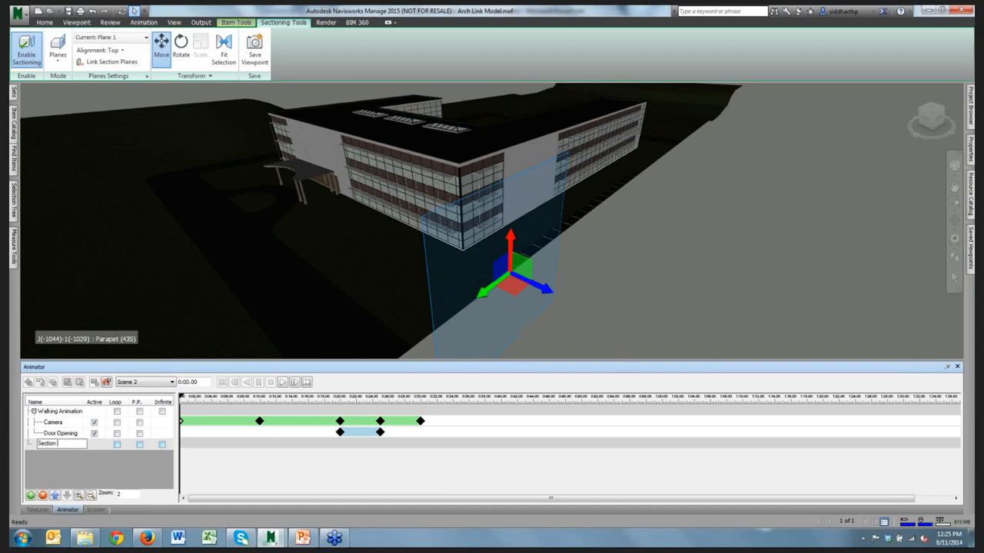
pyautogui.write(' Plane Animation')
pyautogui.press('Return')
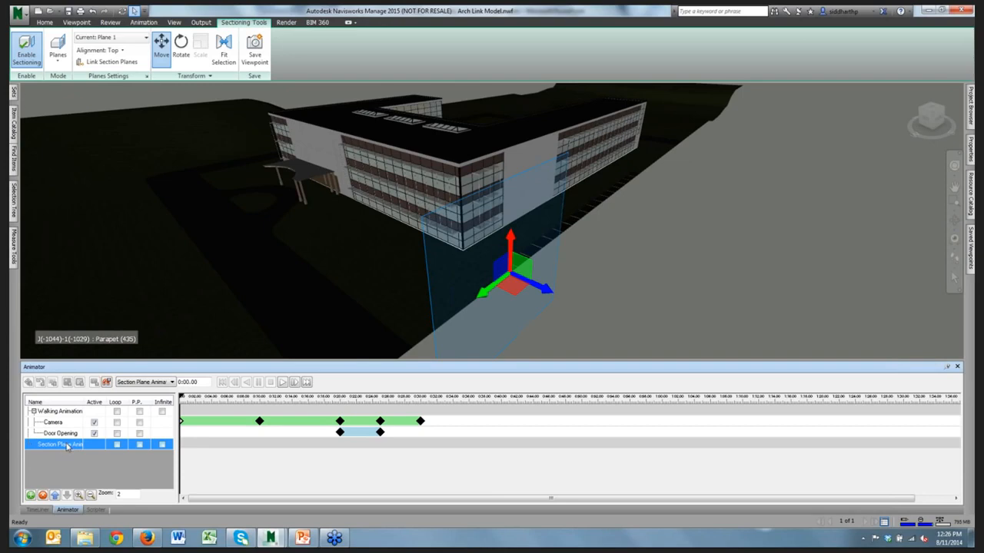
pyautogui.rightClick(68, 446)
pyautogui.click(138, 342)
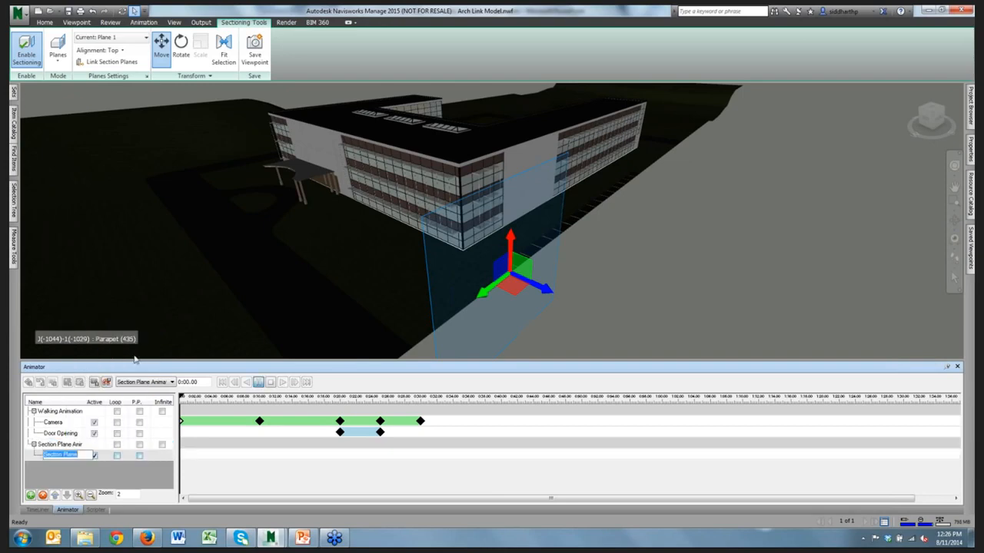
pyautogui.click(90, 472)
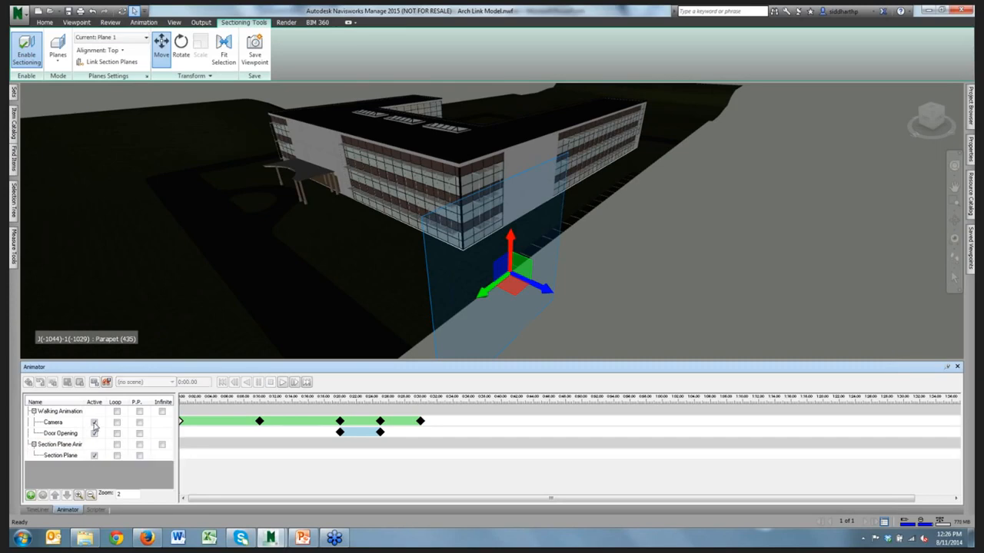
# Step: Deactivate the Camera and Door Opening animations, and capture a Section Plane keyframe at 0:00.00
pyautogui.click(94, 423)
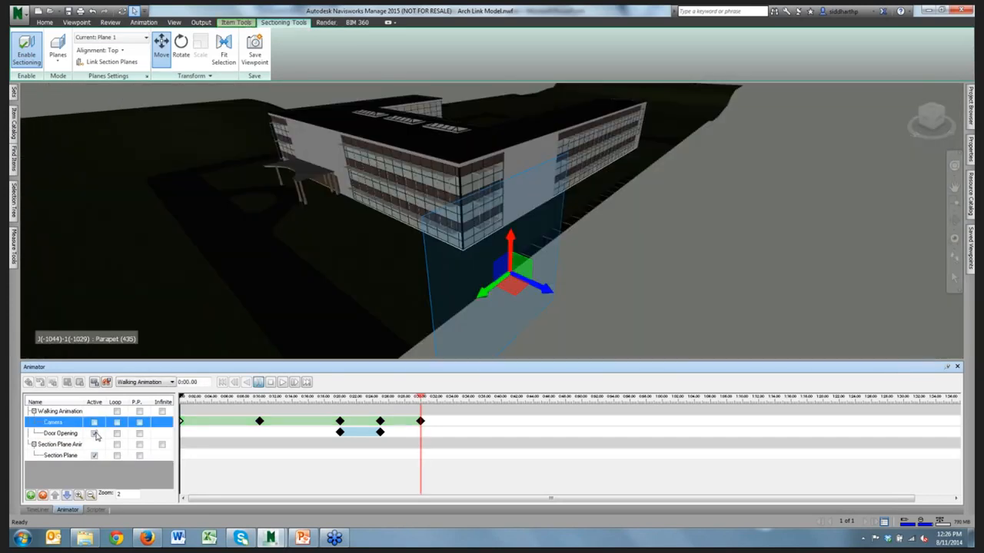
pyautogui.click(95, 434)
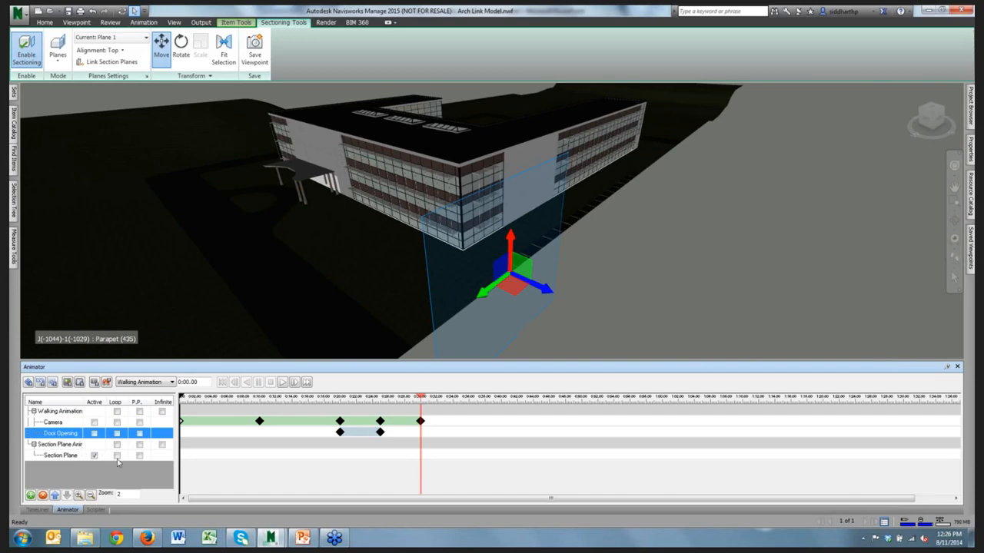
pyautogui.click(96, 386)
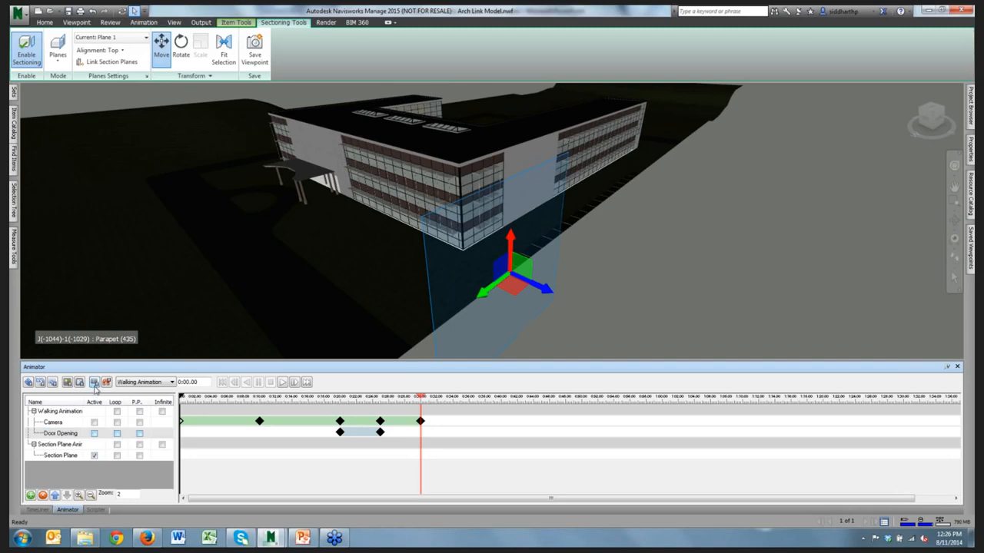
pyautogui.click(66, 456)
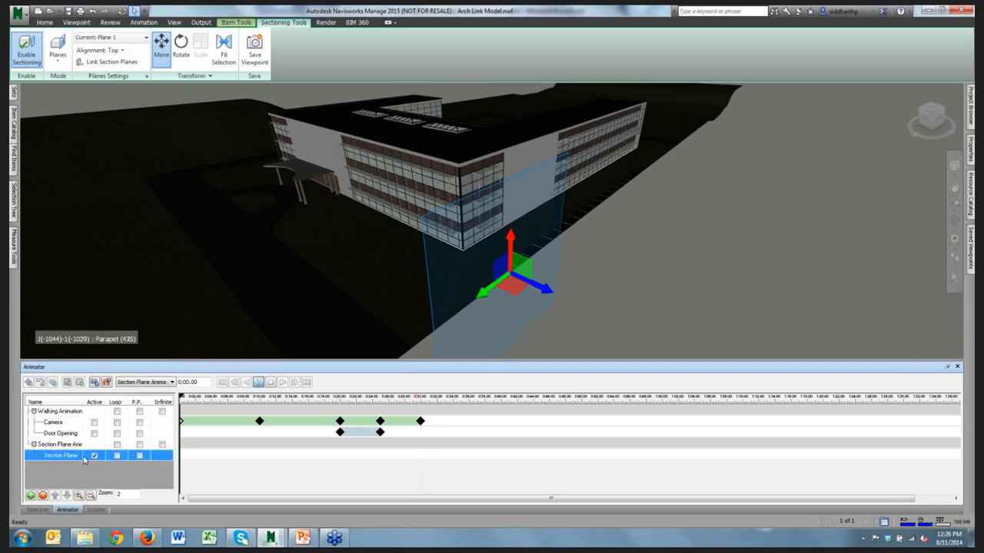
pyautogui.click(94, 382)
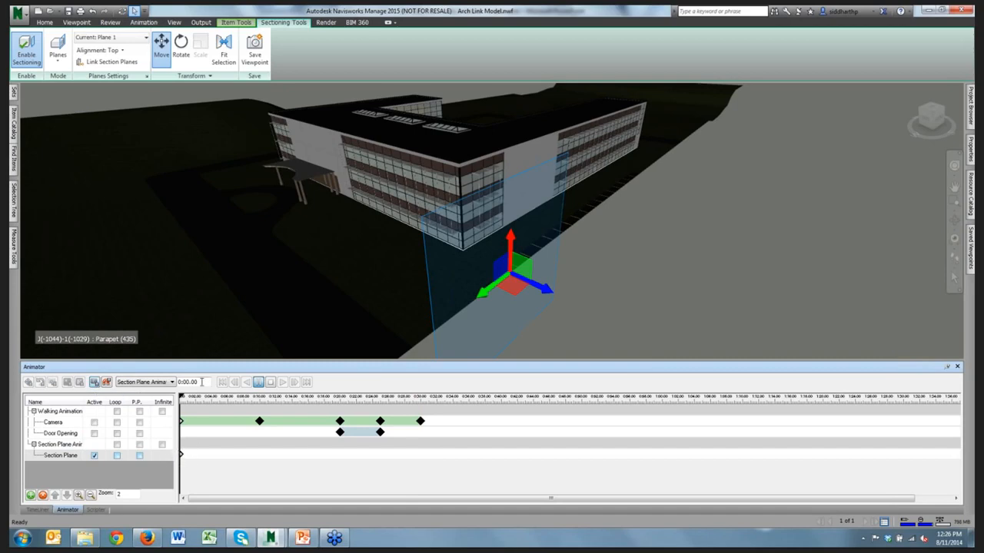
# Step: Set the time position to 0:15.00, move the section plane inward to cut through the building, and capture a keyframe
pyautogui.moveTo(202, 382); pyautogui.dragTo(178, 383)
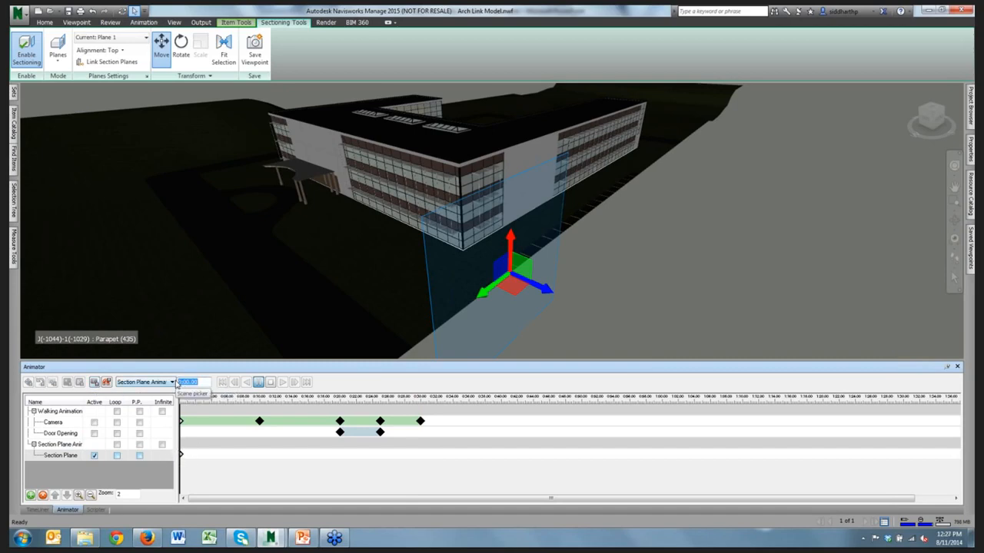
pyautogui.write('15')
pyautogui.press('Return')
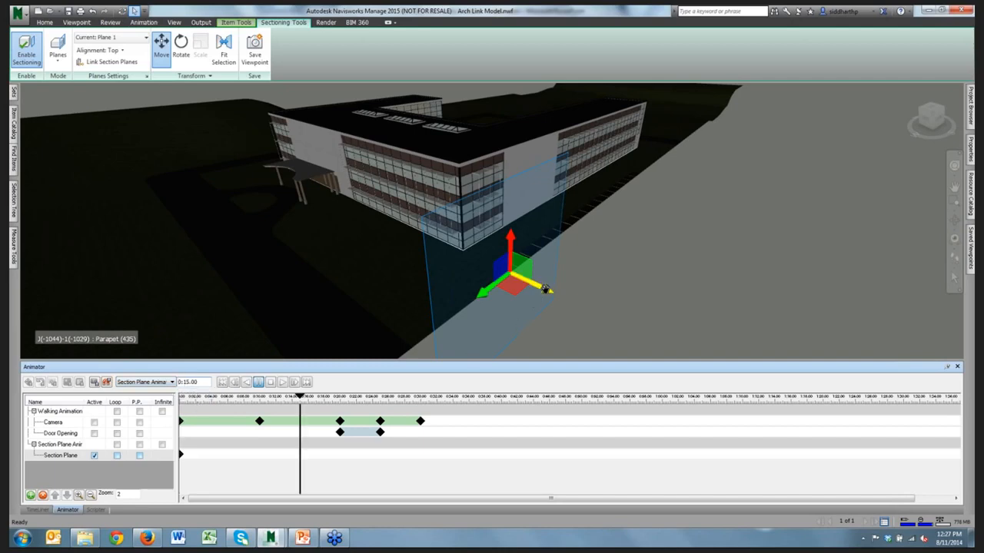
pyautogui.moveTo(545, 289); pyautogui.dragTo(430, 250)
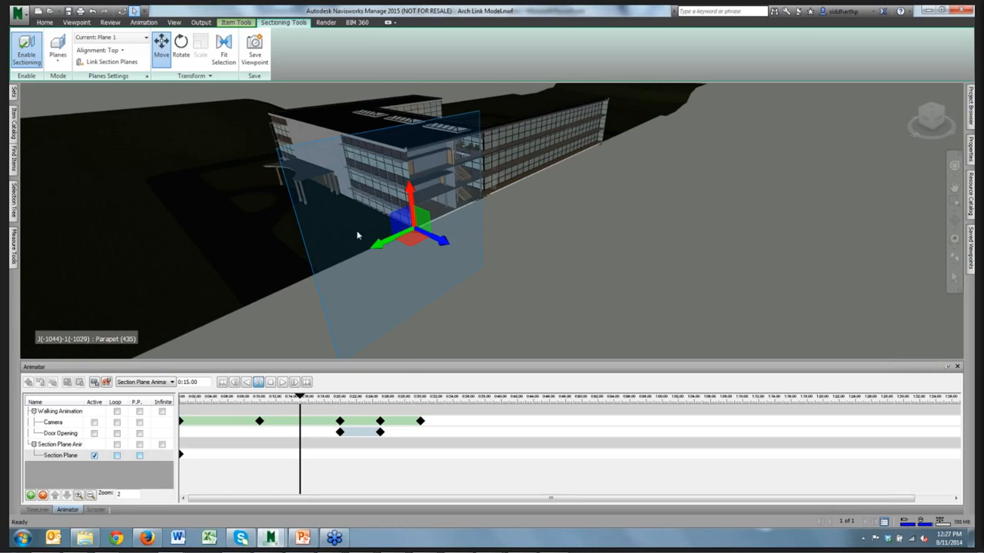
pyautogui.click(93, 382)
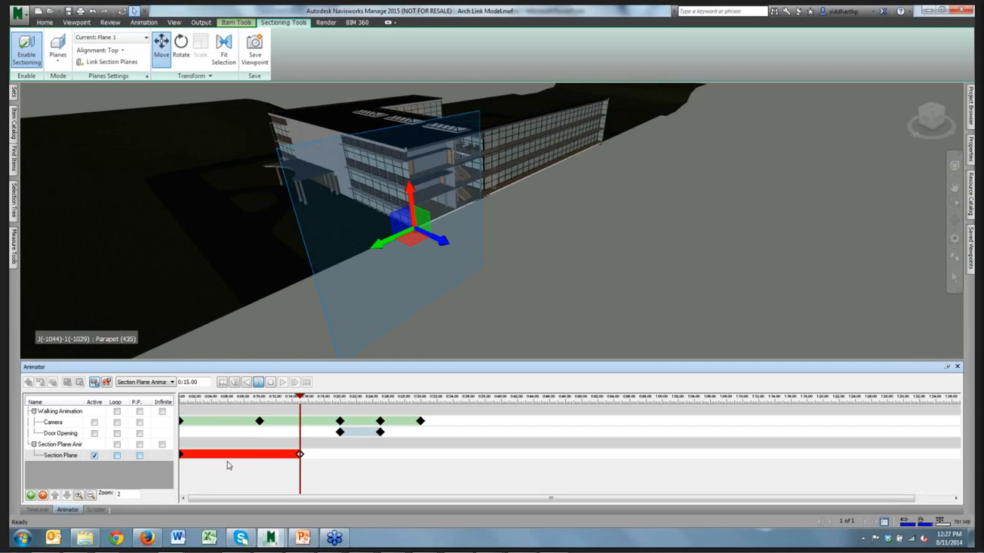
# Step: Turn off the Move gizmo and play the Section Plane Animation scene from the beginning
pyautogui.click(166, 49)
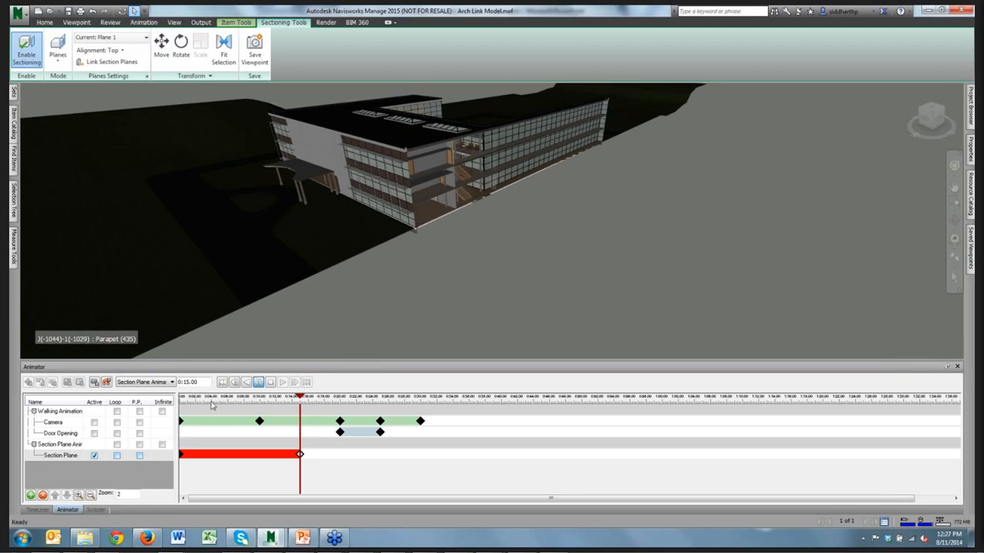
pyautogui.click(271, 382)
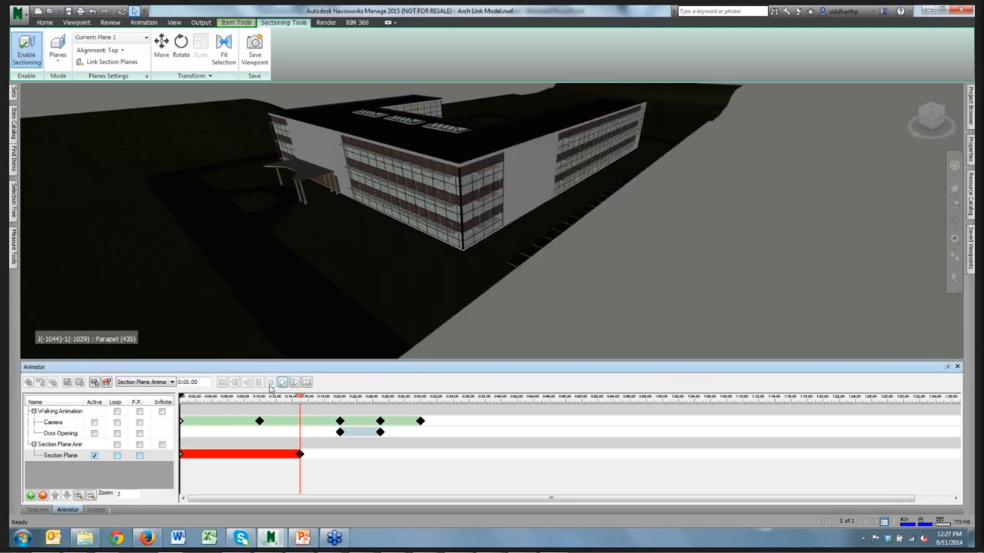
pyautogui.click(283, 382)
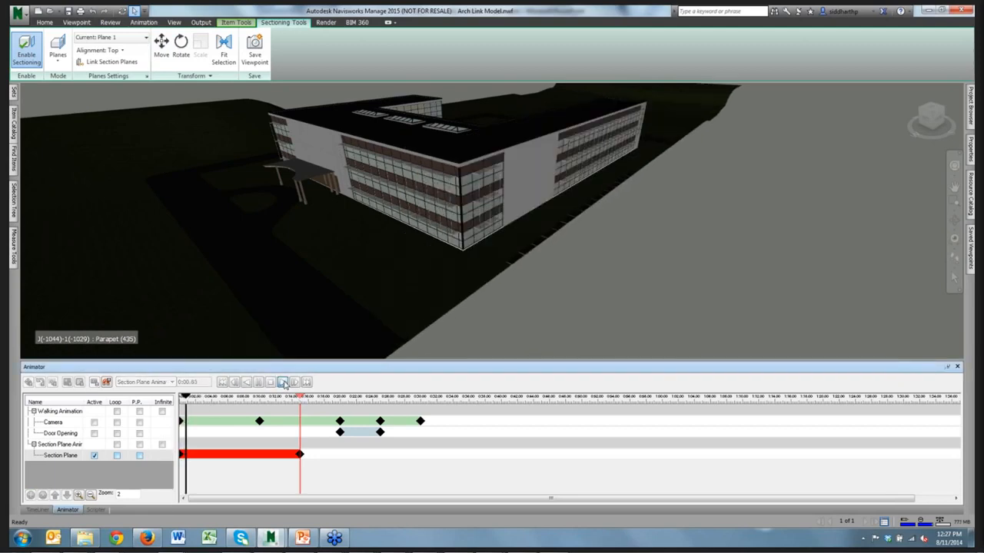